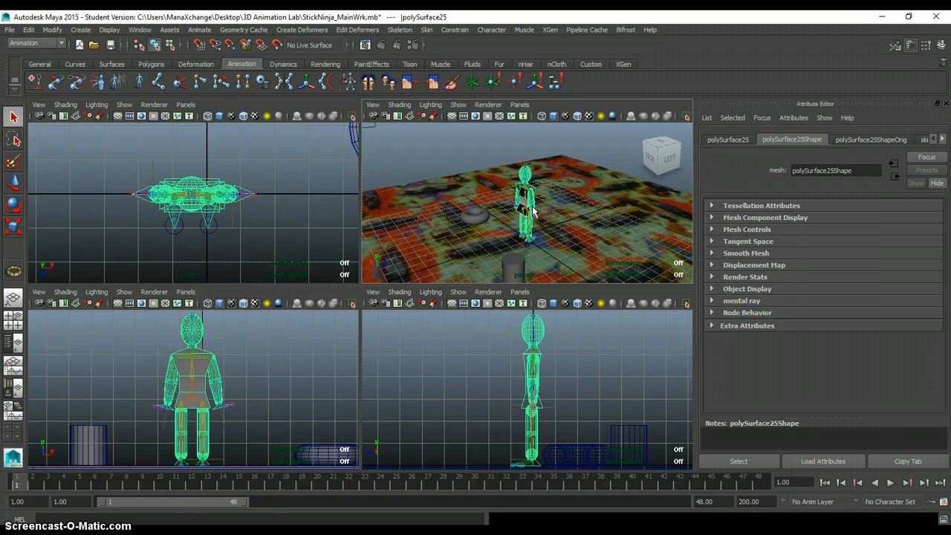
# Try moving the character's root joint, joint11, in an enlarged perspective view, undo the move and frame the whole ground plane.
pyautogui.press('space')
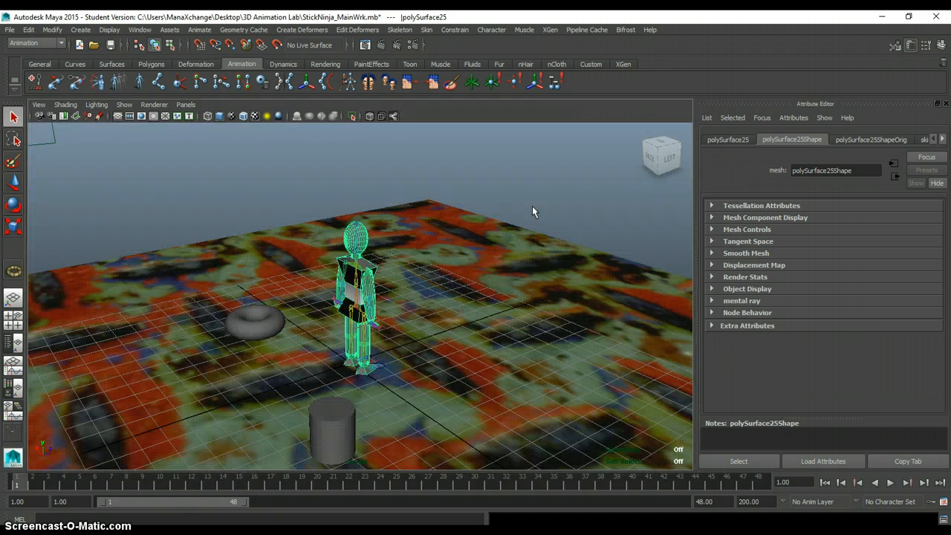
pyautogui.click(356, 312)
pyautogui.press('w')
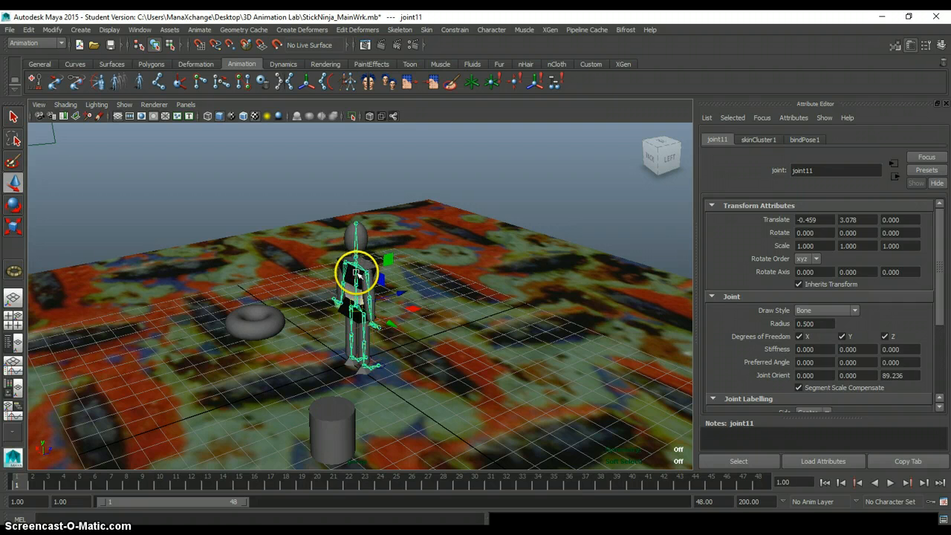
pyautogui.moveTo(357, 260); pyautogui.dragTo(330, 232)
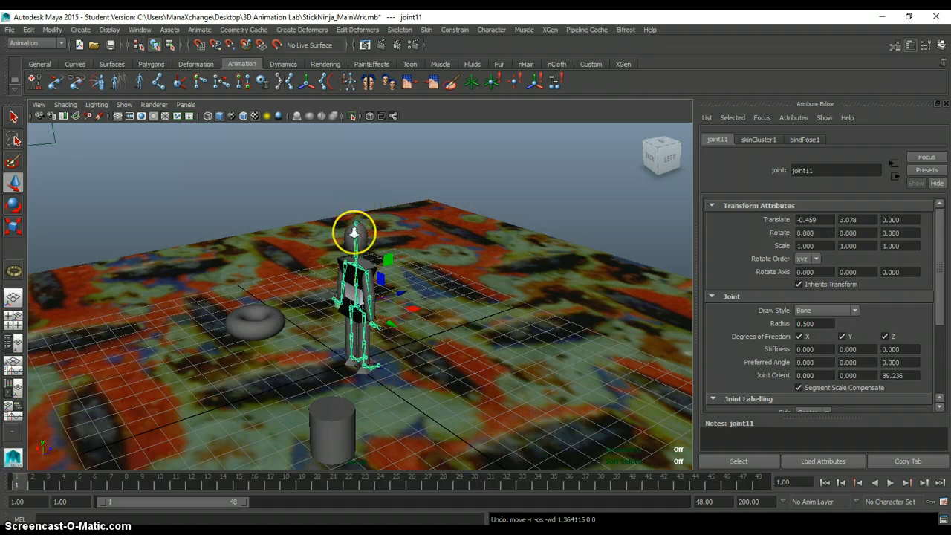
pyautogui.scroll(2, 348, 282)
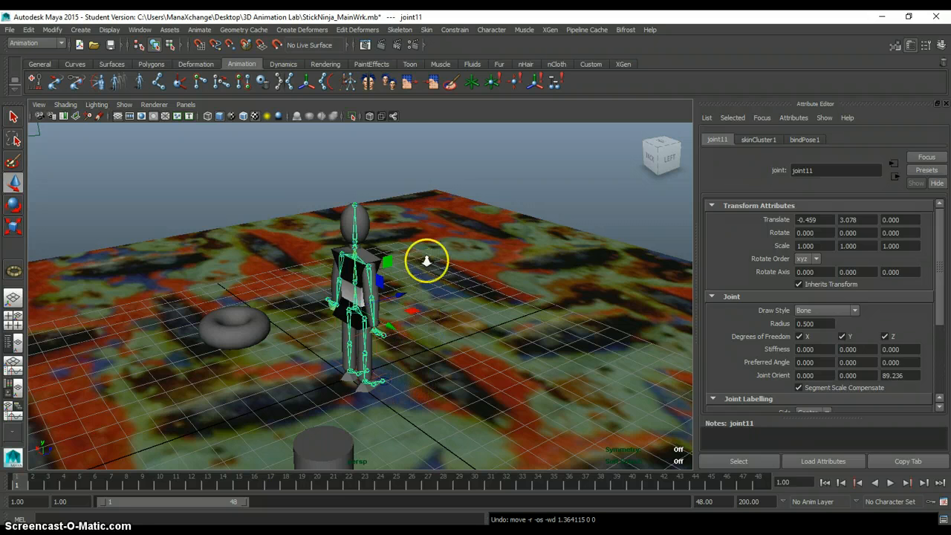
pyautogui.keyDown('alt'); pyautogui.moveTo(431, 106); pyautogui.dragTo(433, 202); pyautogui.keyUp('alt')
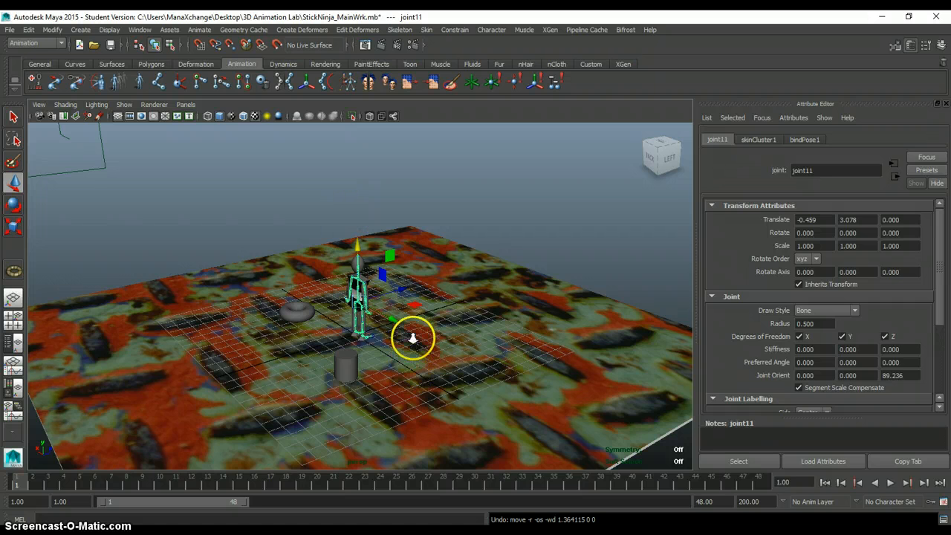
pyautogui.scroll(-2, 411, 297)
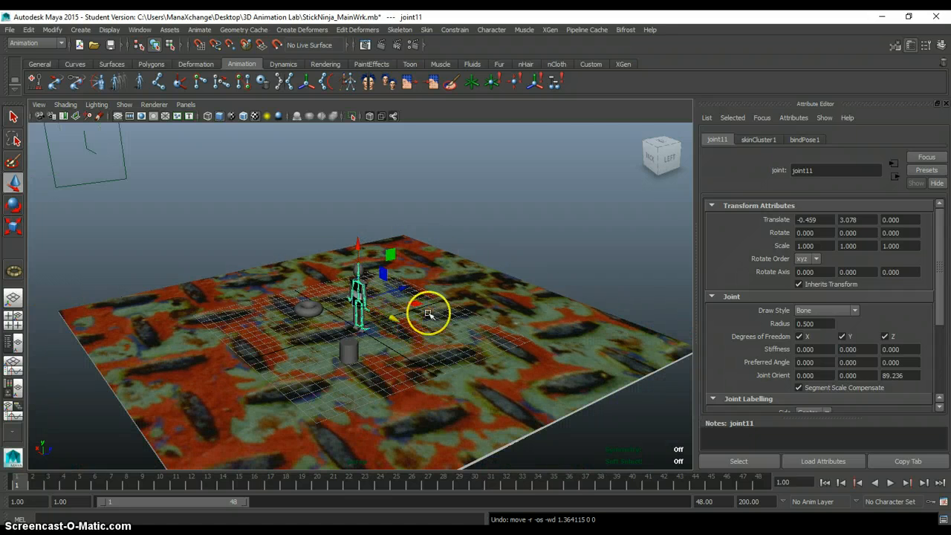
# Show all four views, reselect the root joint joint11 at the hips in the front view and activate the Move tool.
pyautogui.press('space')
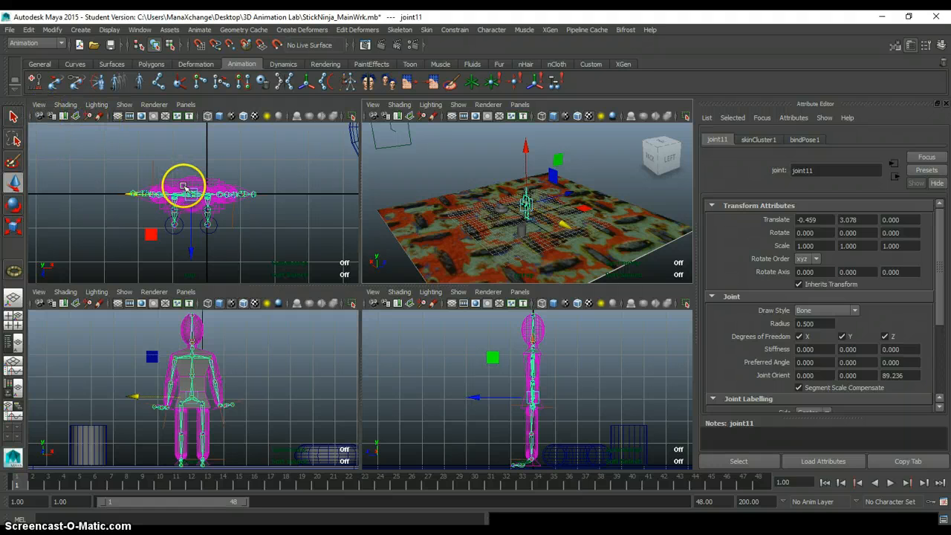
pyautogui.press('q')
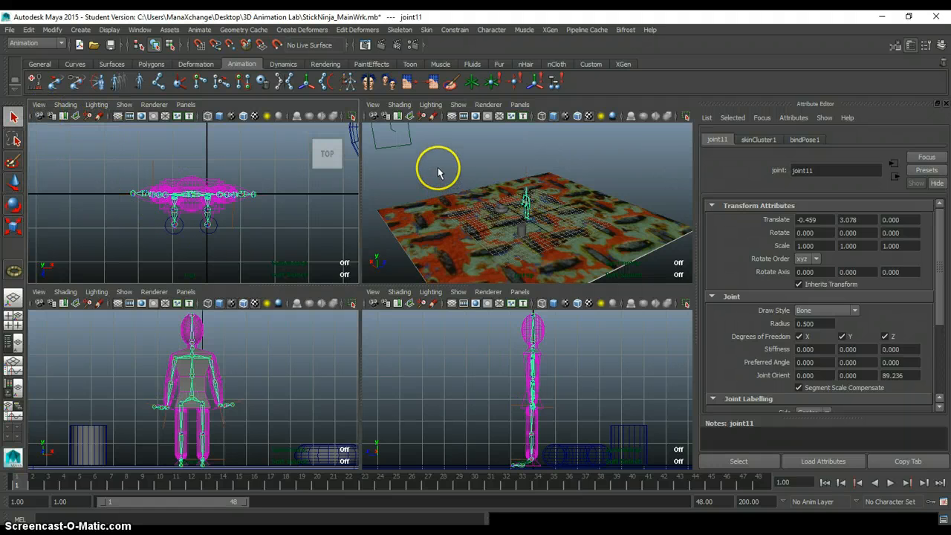
pyautogui.click(479, 360)
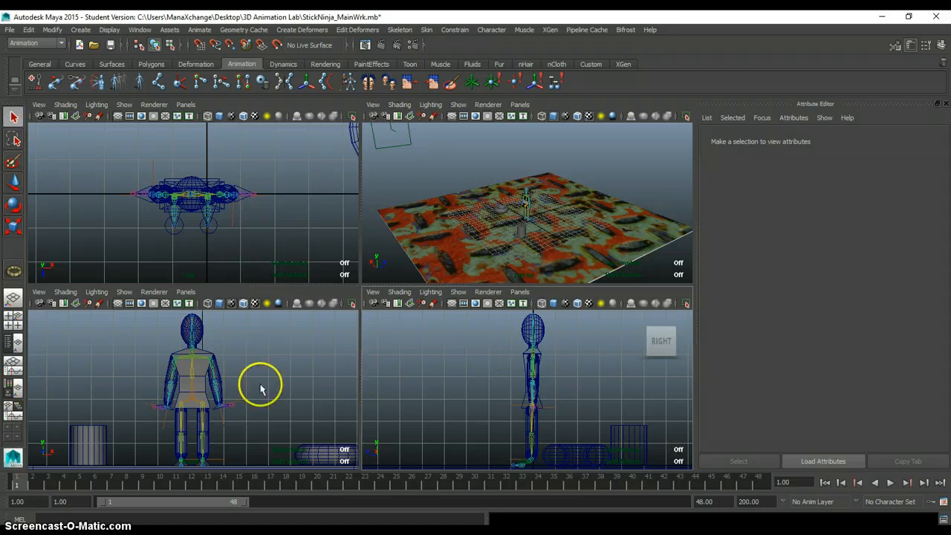
pyautogui.click(191, 403)
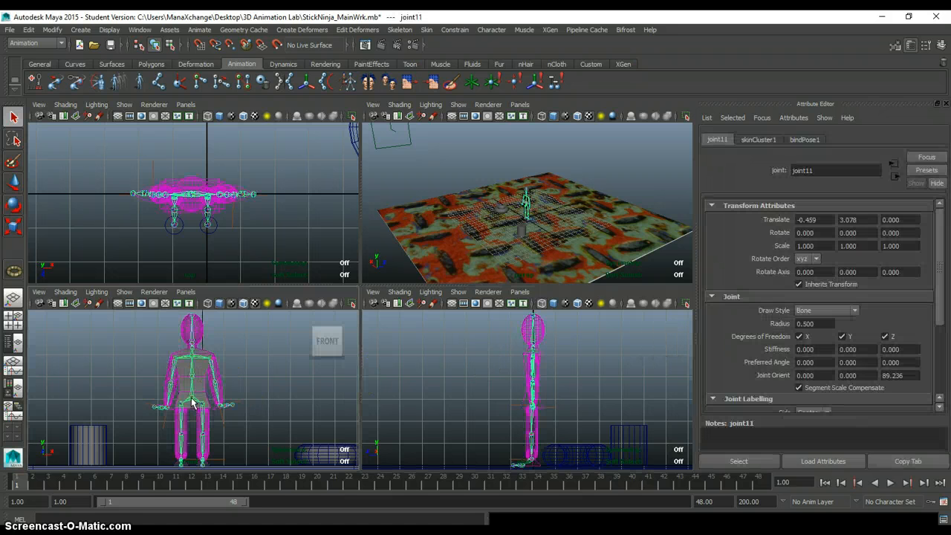
pyautogui.press('w')
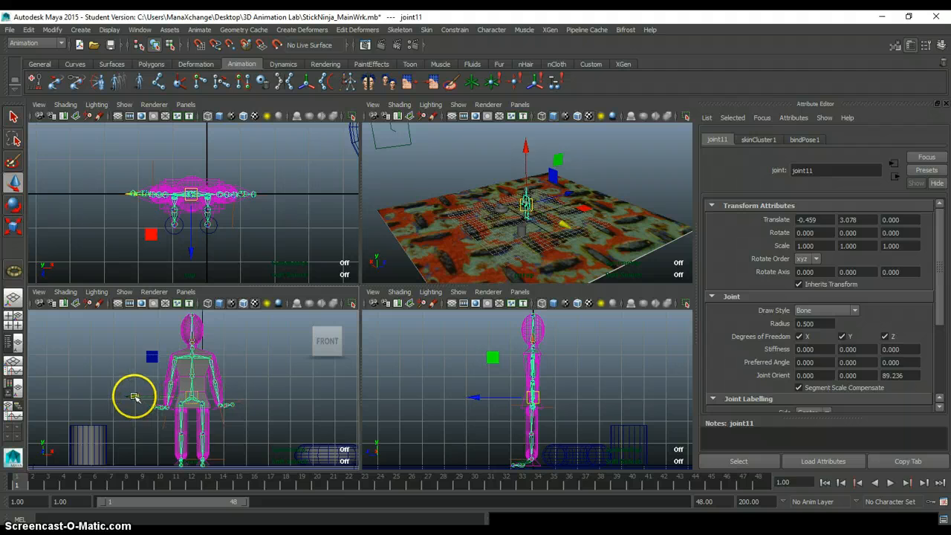
# Try moving the root joint sideways in the front view and up above the ground in the perspective view, undoing both moves.
pyautogui.moveTo(134, 397); pyautogui.dragTo(115, 373)
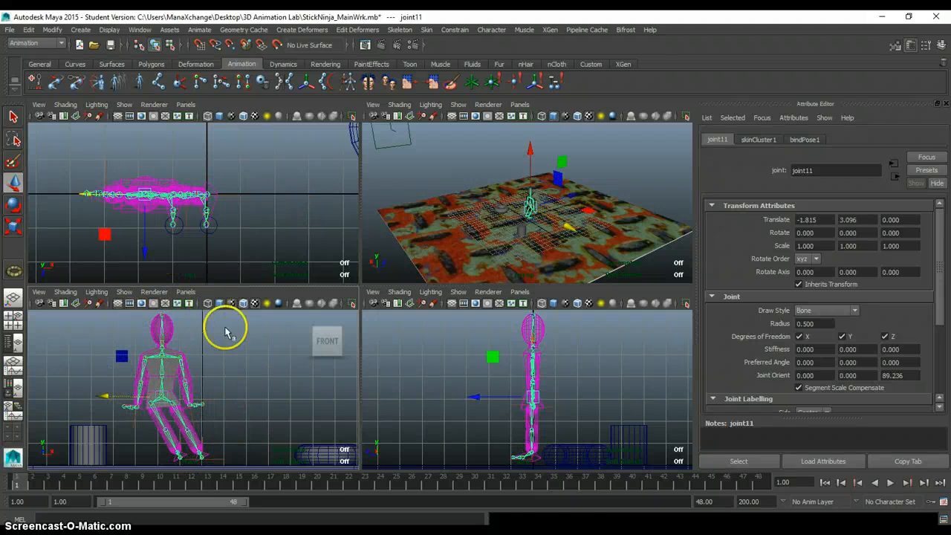
pyautogui.hotkey('ctrl', 'z')
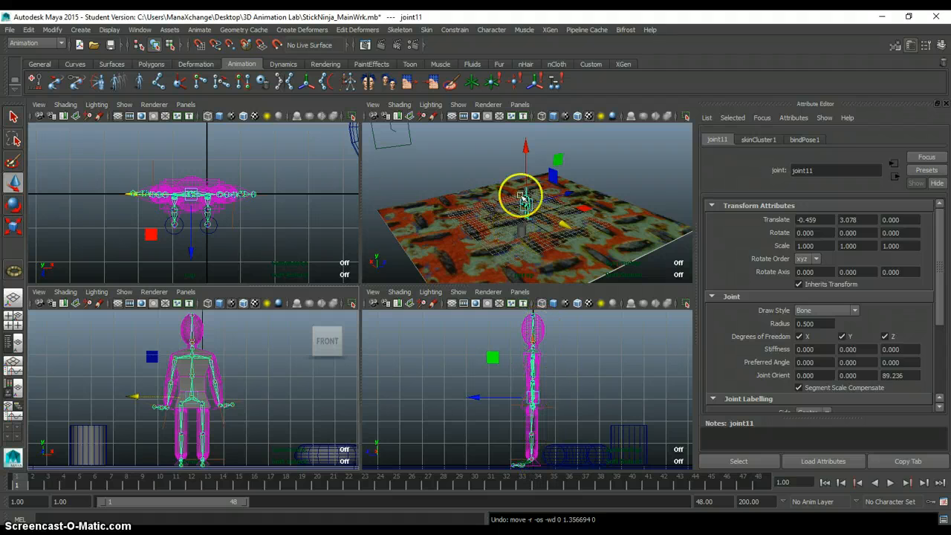
pyautogui.click(524, 151)
pyautogui.moveTo(525, 151); pyautogui.dragTo(523, 83)
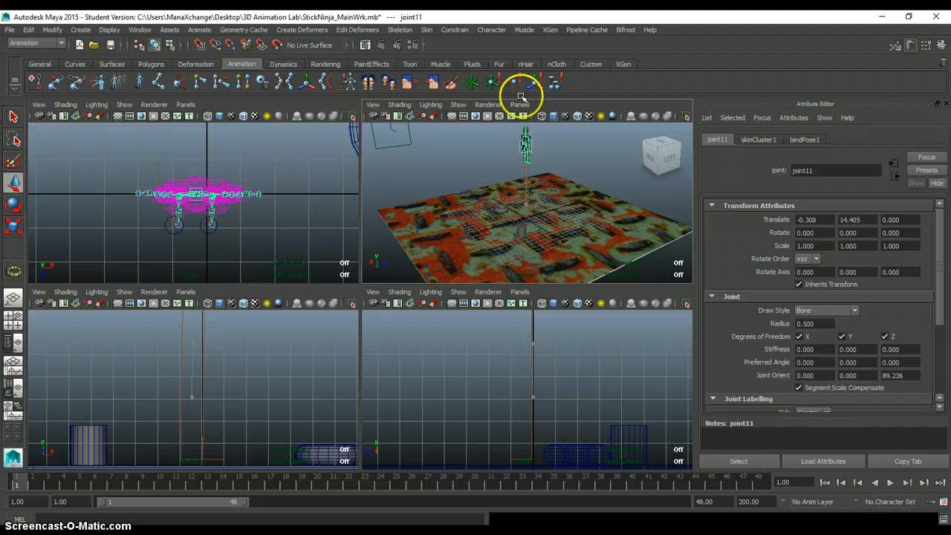
pyautogui.moveTo(522, 95)
pyautogui.mouseDown()
pyautogui.moveTo(517, 132)
pyautogui.moveTo(517, 103)
pyautogui.mouseUp()
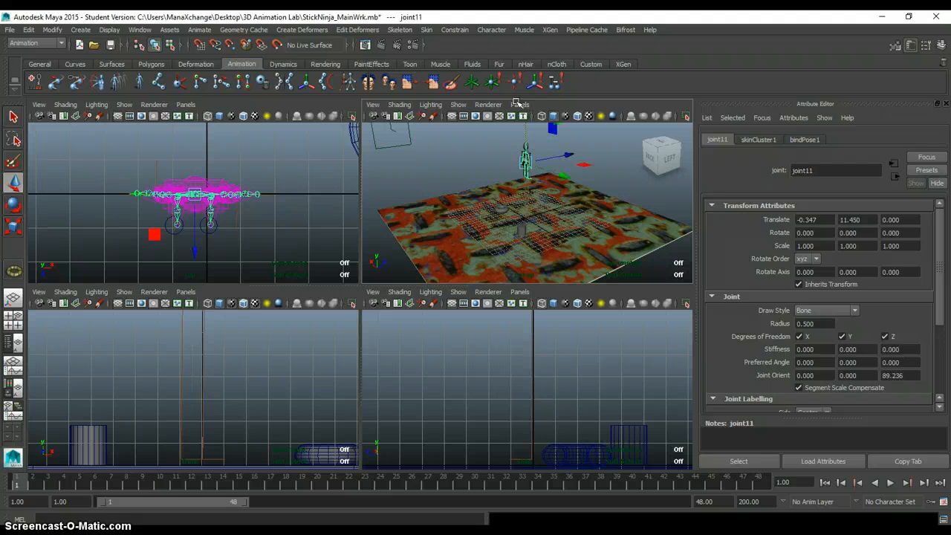
pyautogui.hotkey('ctrl', 'z')
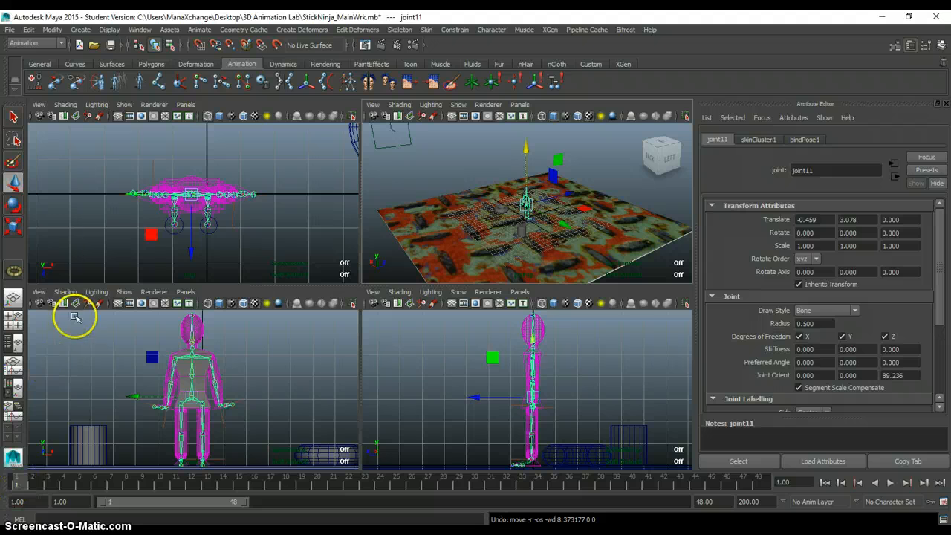
# Key the root joint at frame 1, lower it to a Translate Y of about 1.975 at frame 24 and key it there.
pyautogui.click(38, 84)
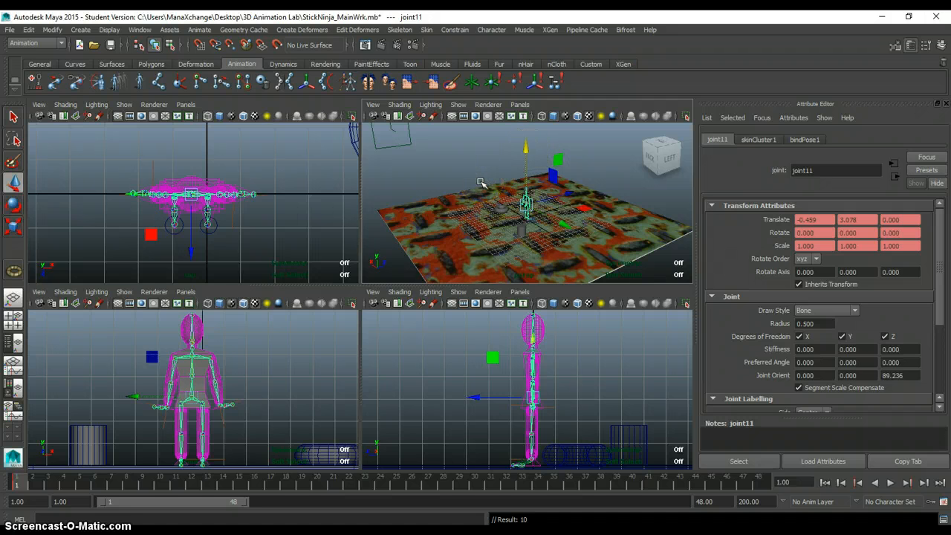
pyautogui.click(378, 484)
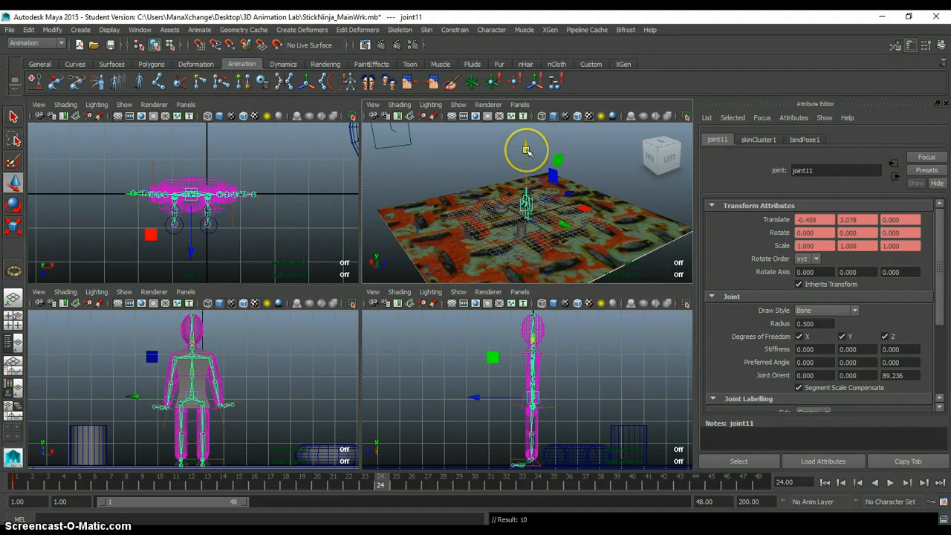
pyautogui.moveTo(525, 151); pyautogui.dragTo(529, 155)
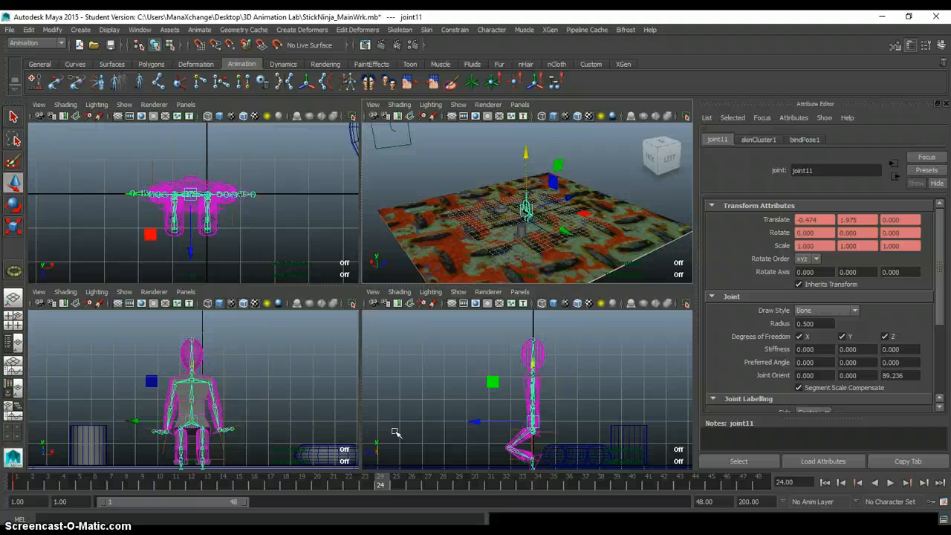
pyautogui.press('s')
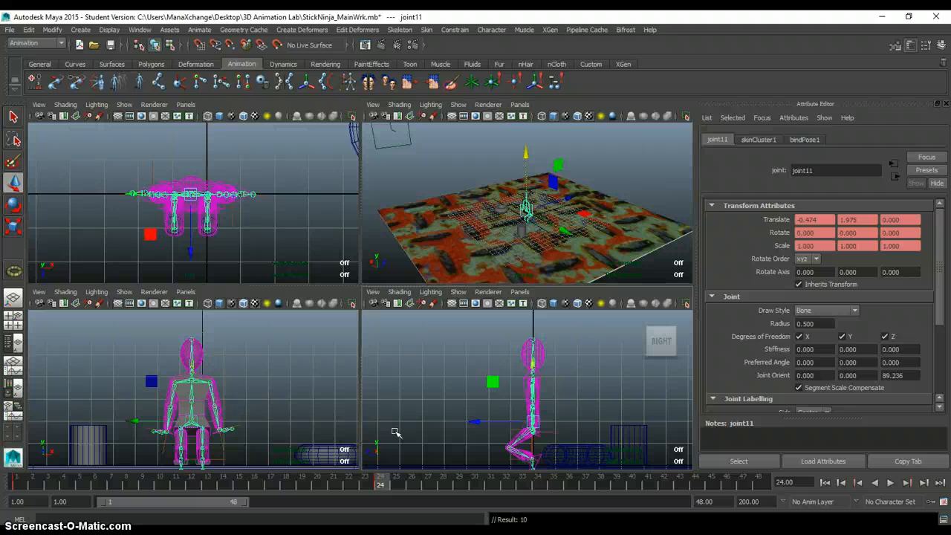
# Play back the crouch animation, stop it and return to frame 1.
pyautogui.click(889, 484)
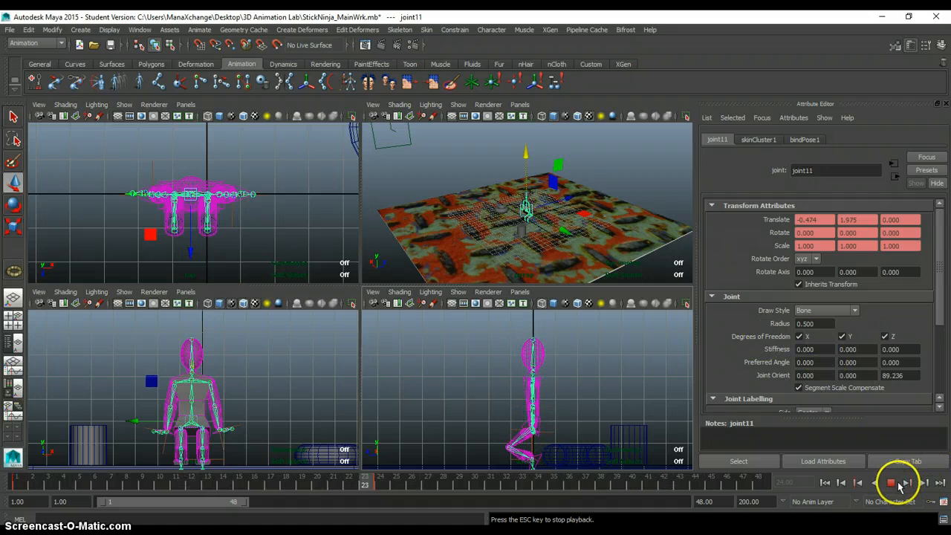
pyautogui.click(891, 482)
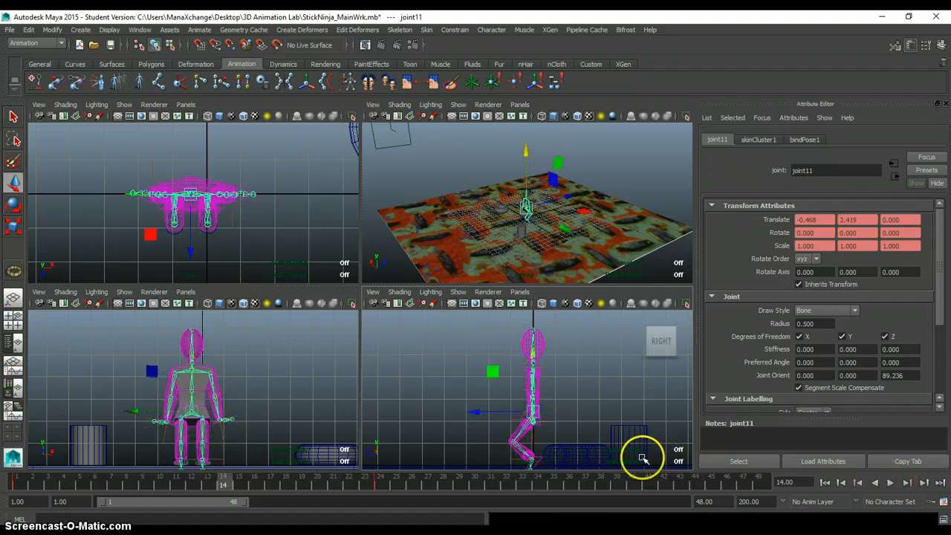
pyautogui.click(18, 483)
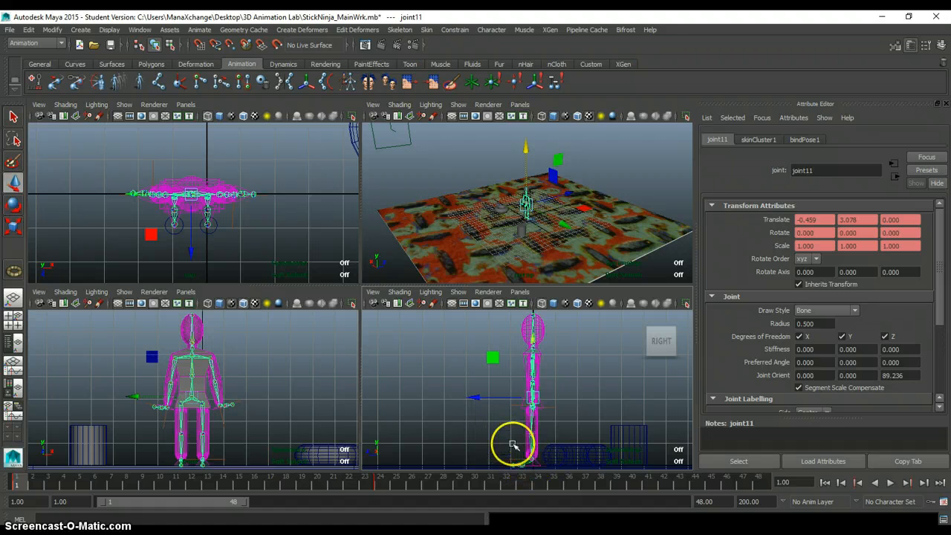
# Scrub the timeline from frame 1 to frame 24 to examine how the legs bend, and go back to frame 1.
pyautogui.press('q')
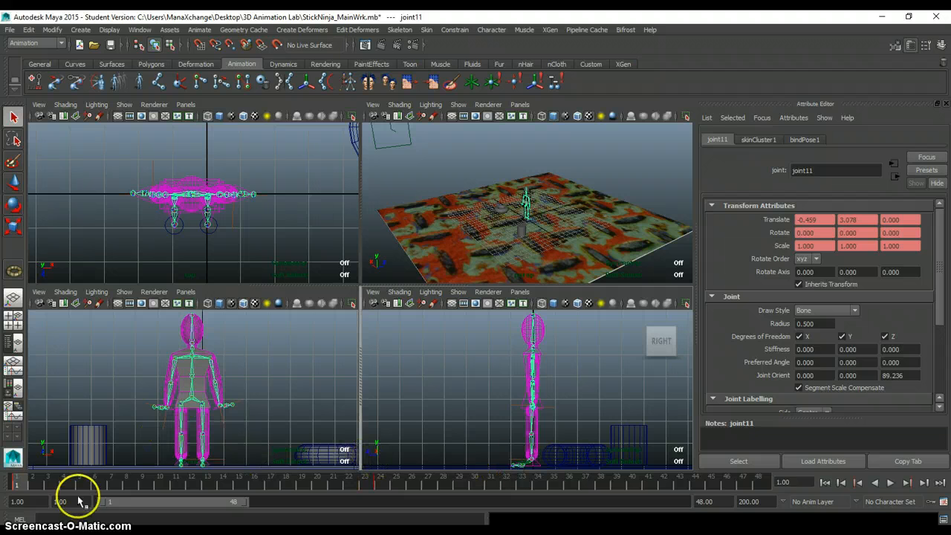
pyautogui.moveTo(59, 484); pyautogui.dragTo(79, 484)
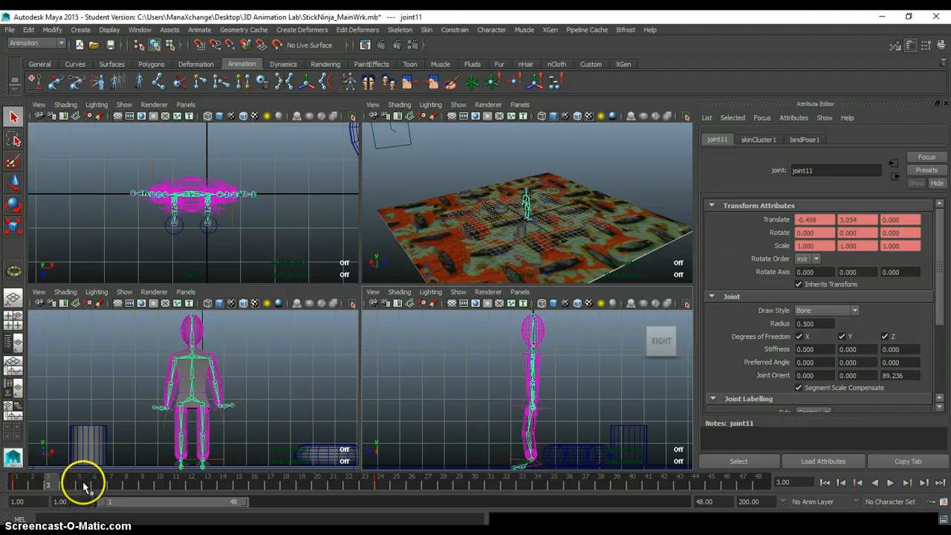
pyautogui.moveTo(138, 490); pyautogui.dragTo(247, 484)
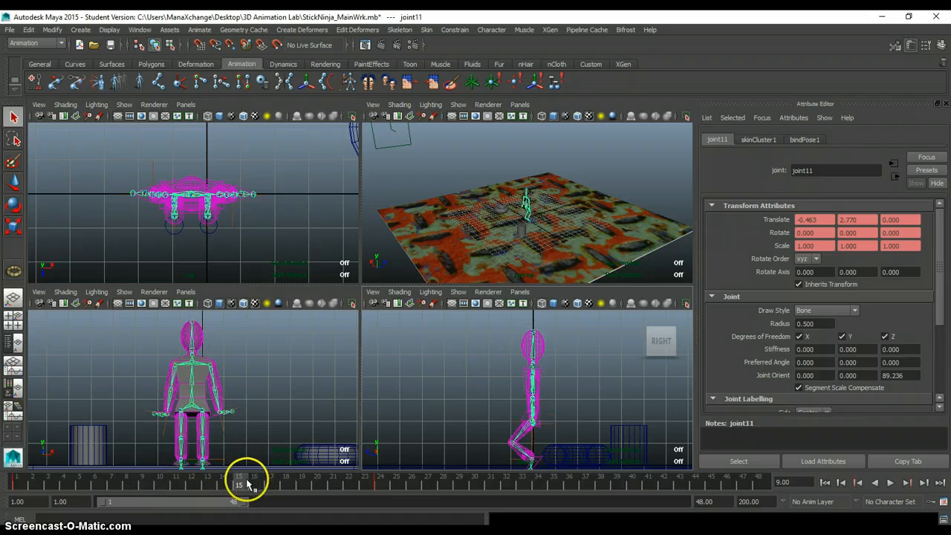
pyautogui.click(380, 484)
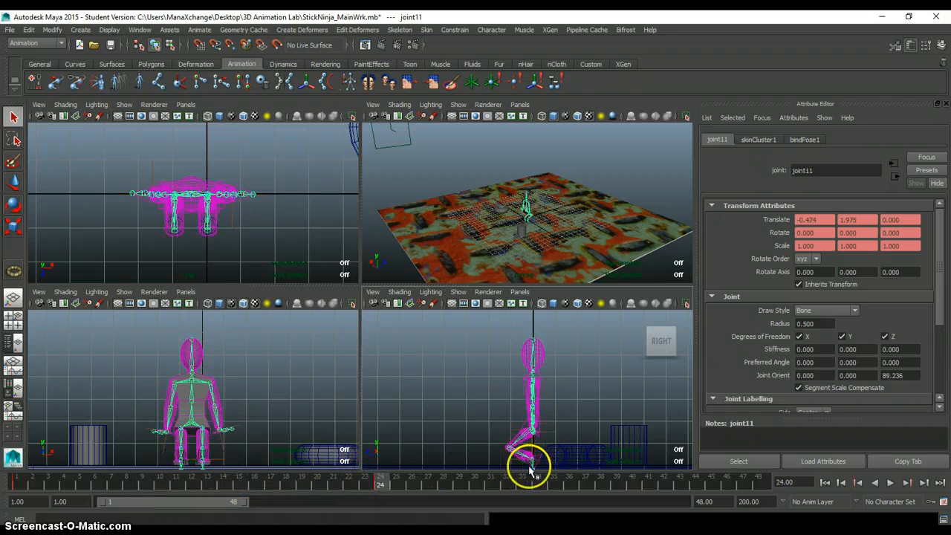
pyautogui.click(18, 483)
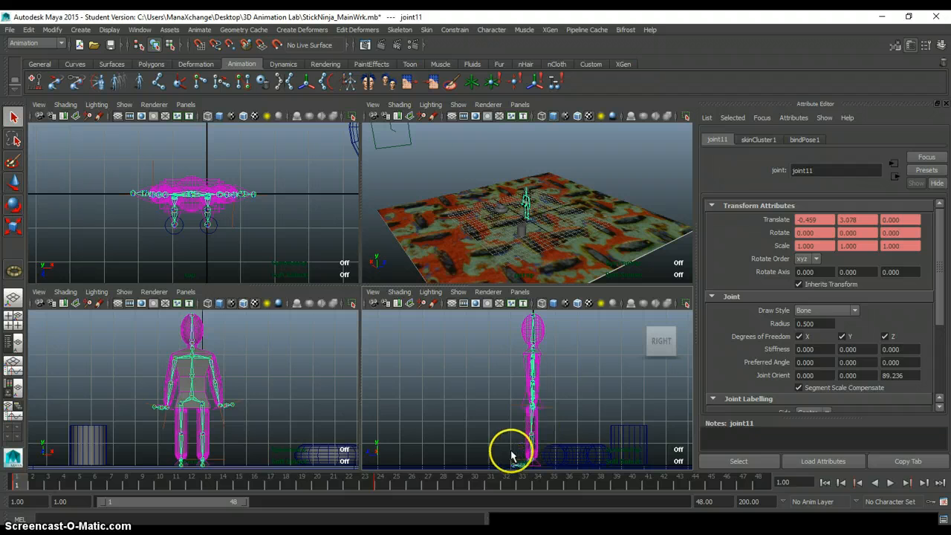
# Select the ankle joints of both feet together, pasted__joint8 and joint8, and key them at frame 1.
pyautogui.click(190, 460)
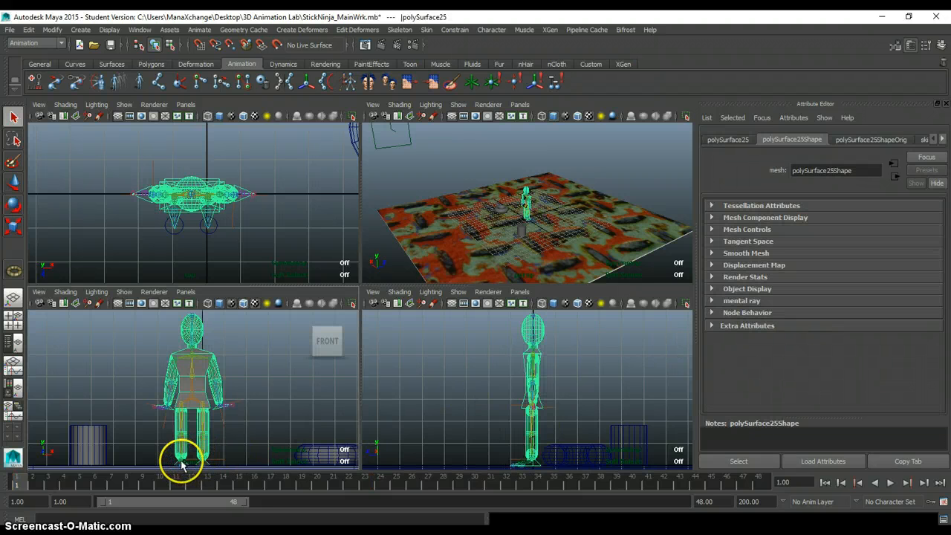
pyautogui.click(182, 461)
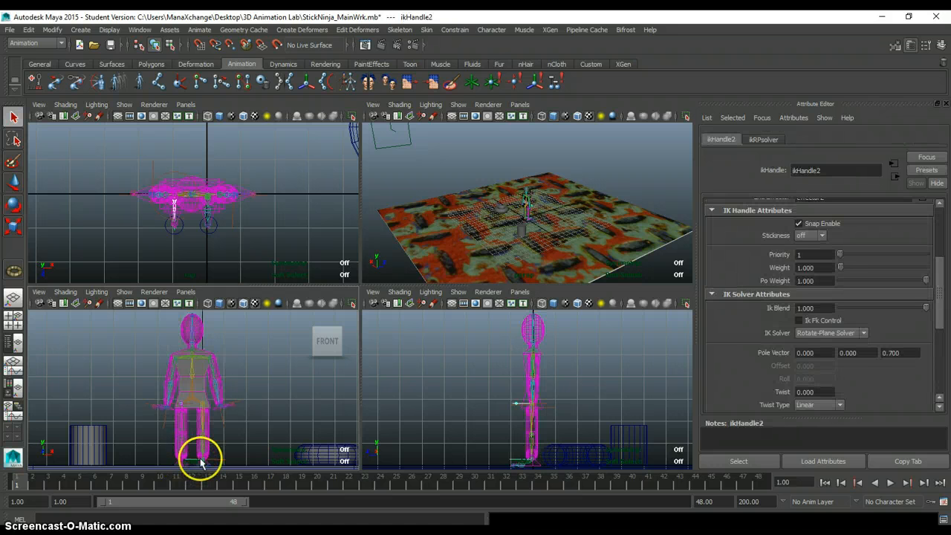
pyautogui.scroll(4, 199, 461)
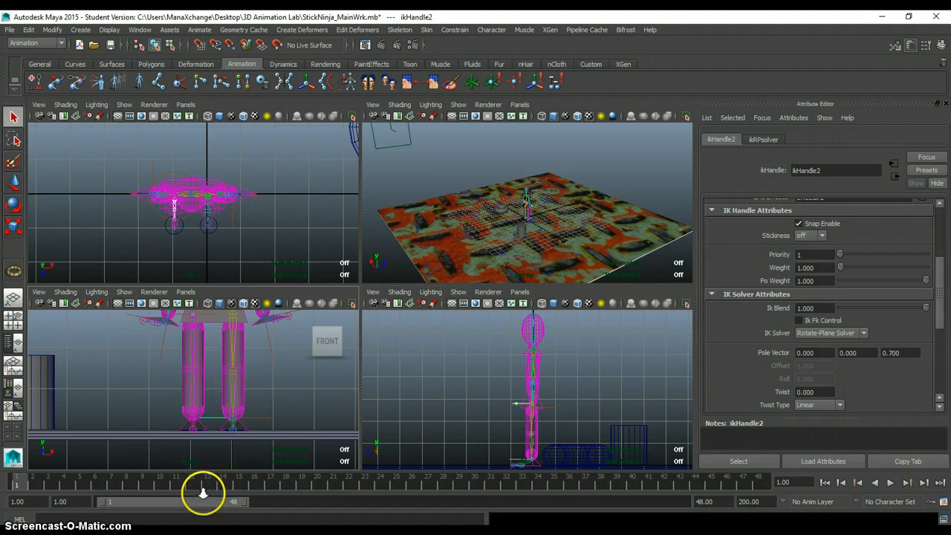
pyautogui.scroll(2, 202, 467)
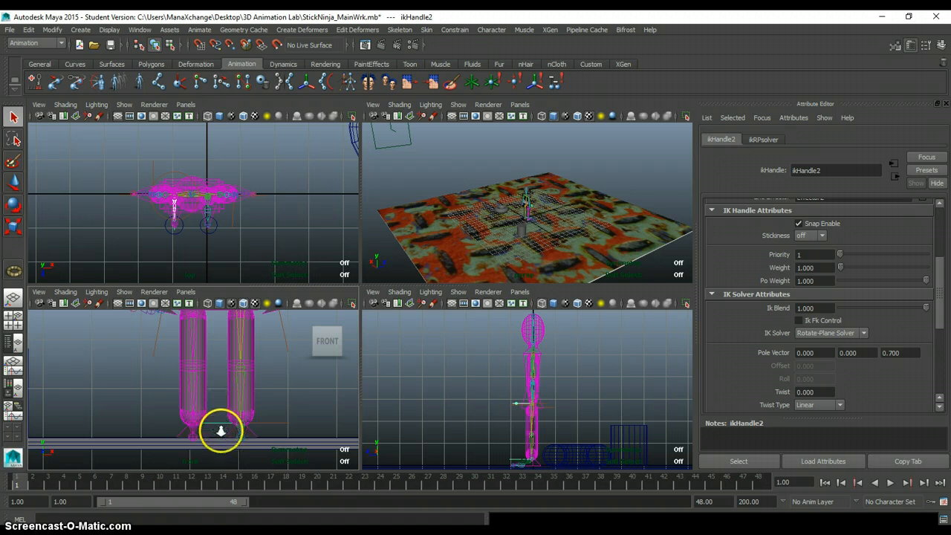
pyautogui.keyDown('alt'); pyautogui.moveTo(220, 451); pyautogui.dragTo(221, 456, button='right'); pyautogui.keyUp('alt')
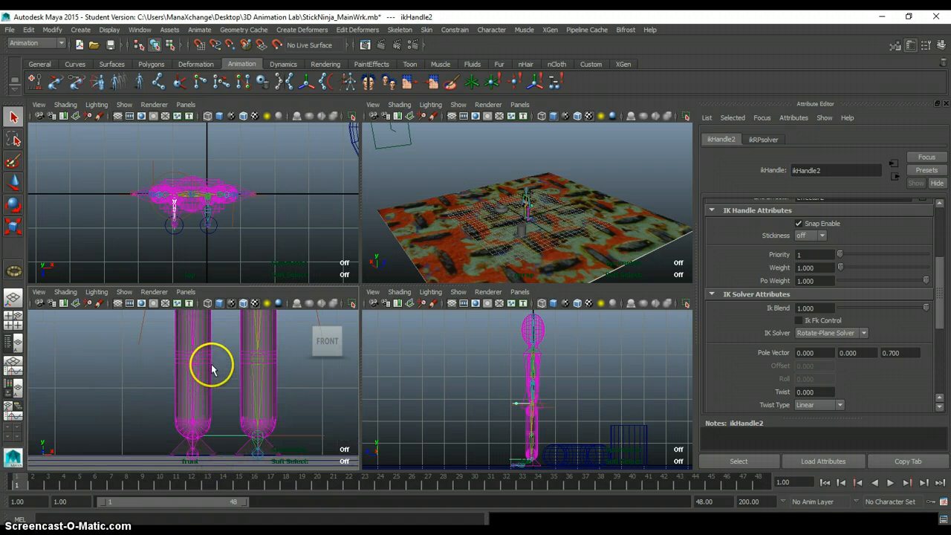
pyautogui.click(261, 437)
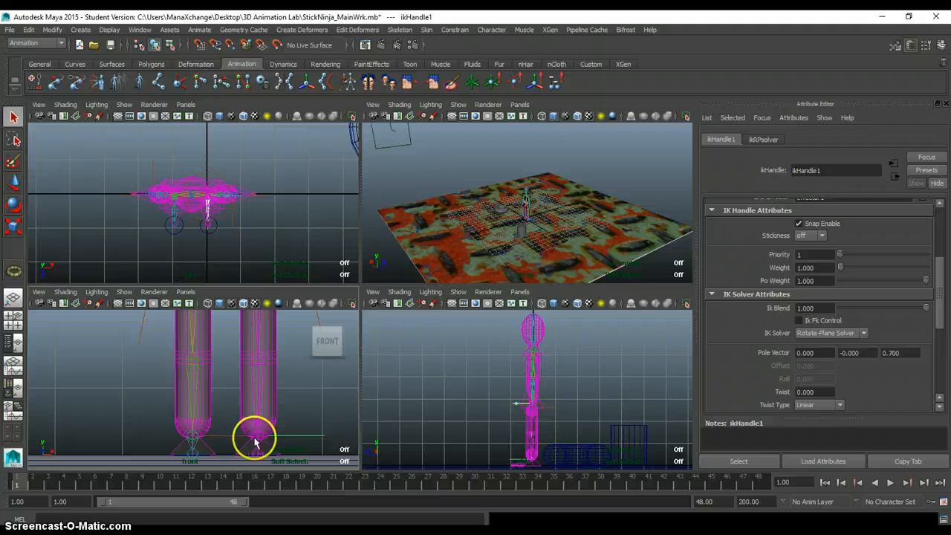
pyautogui.click(254, 443)
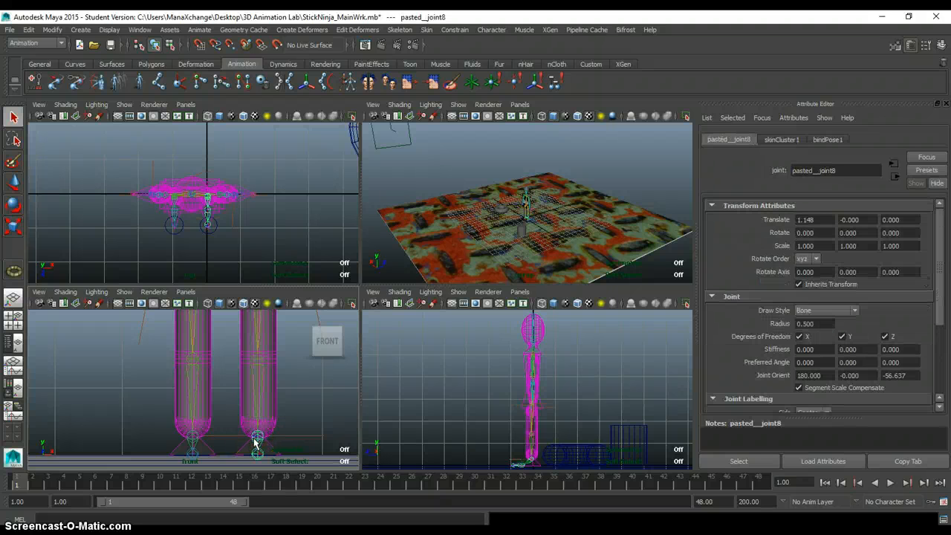
pyautogui.keyDown('shift'); pyautogui.click(191, 438); pyautogui.keyUp('shift')
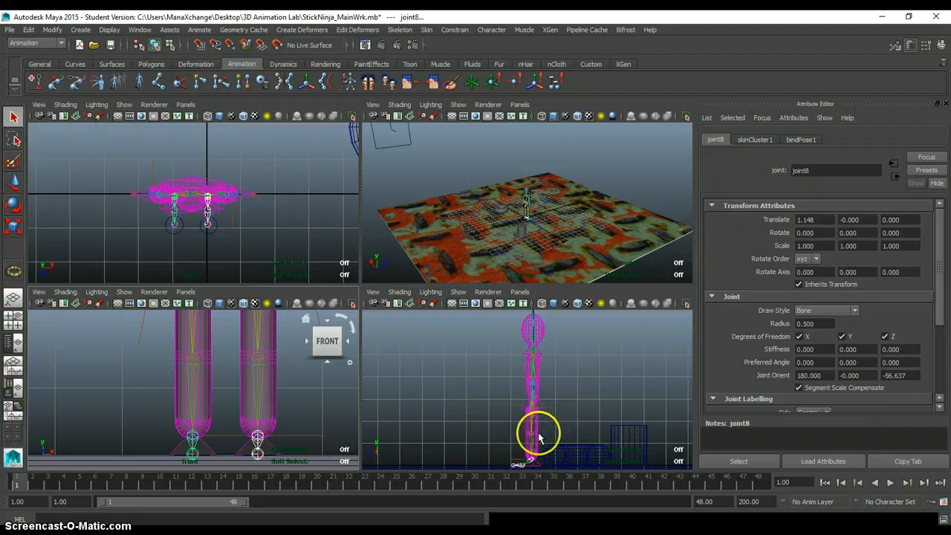
pyautogui.press('f')
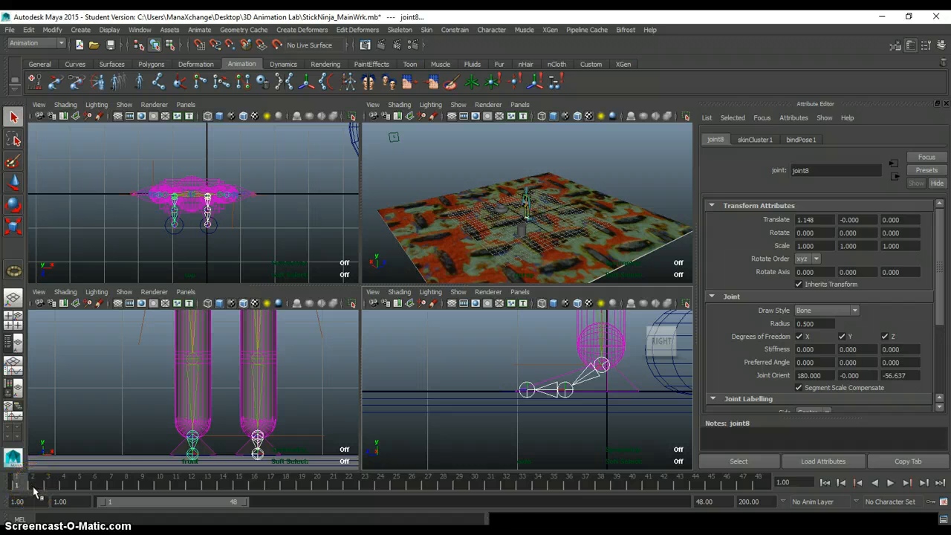
pyautogui.press('s')
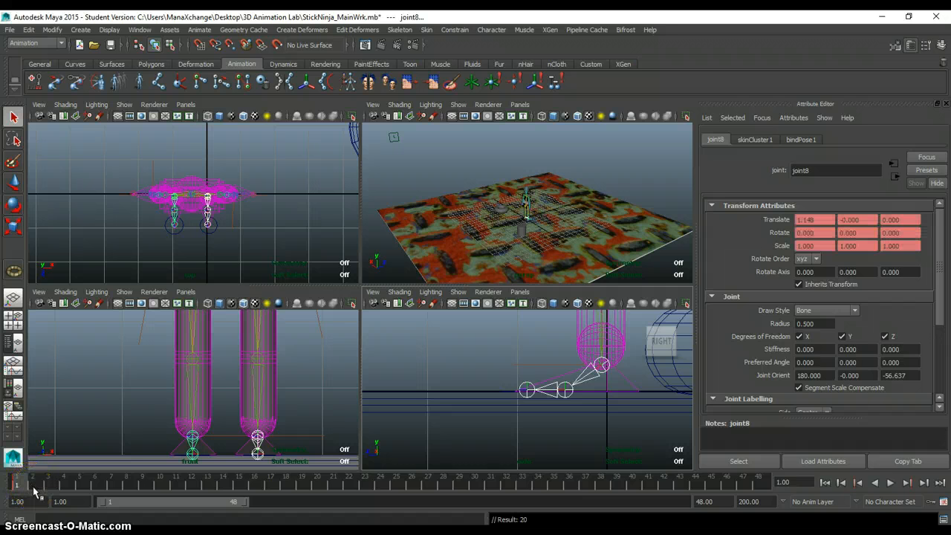
# At frame 5, rotate both ankle joints to a Rotate Z of about 16.2 so the feet lie flat on the ground, and key them.
pyautogui.click(129, 485)
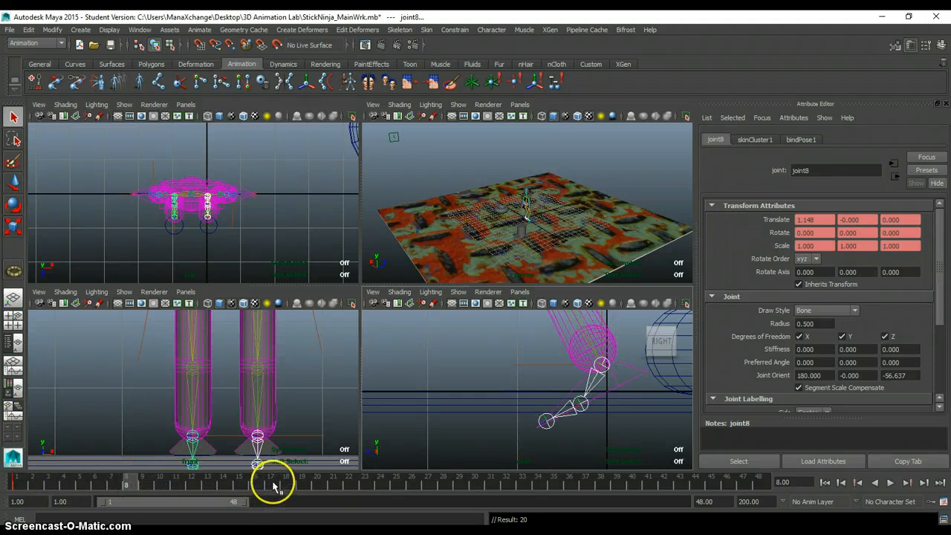
pyautogui.click(381, 484)
pyautogui.click(607, 376)
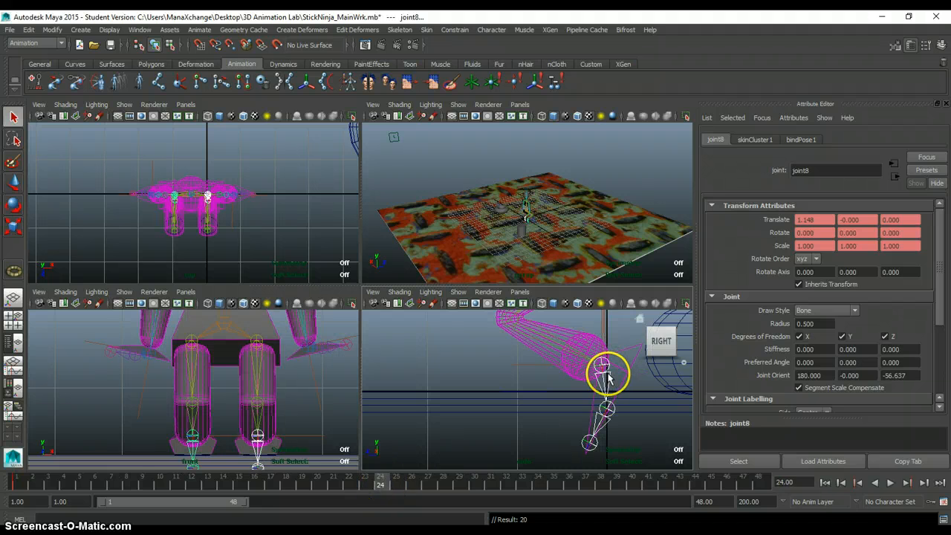
pyautogui.click(80, 483)
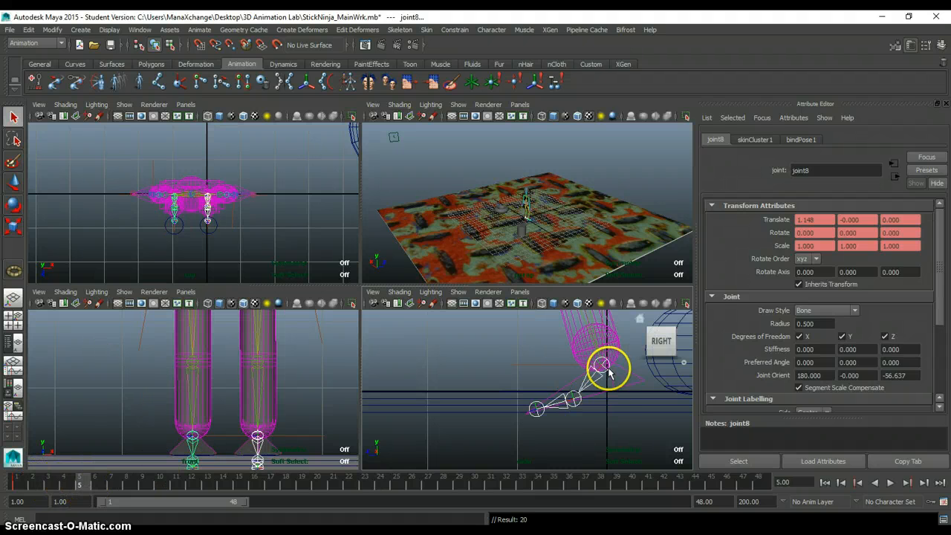
pyautogui.press('e')
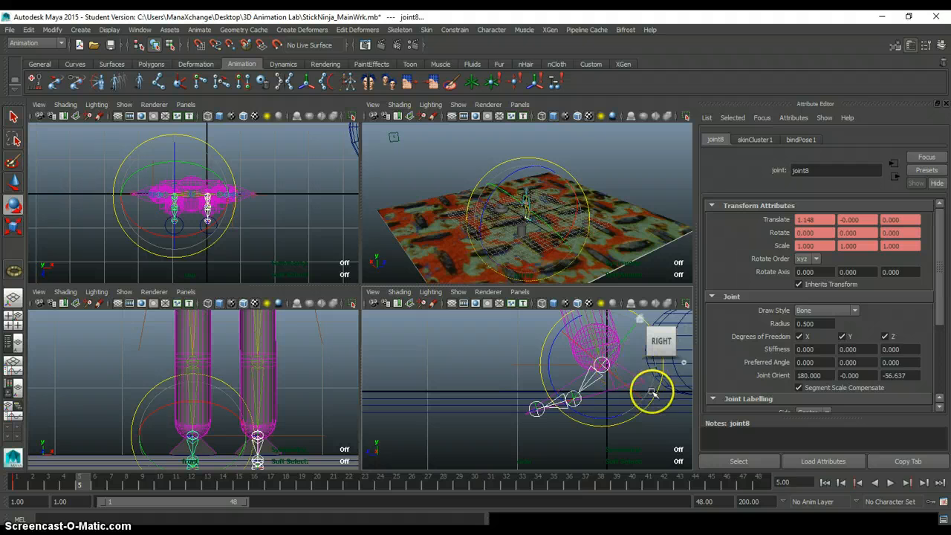
pyautogui.moveTo(657, 392); pyautogui.dragTo(653, 414)
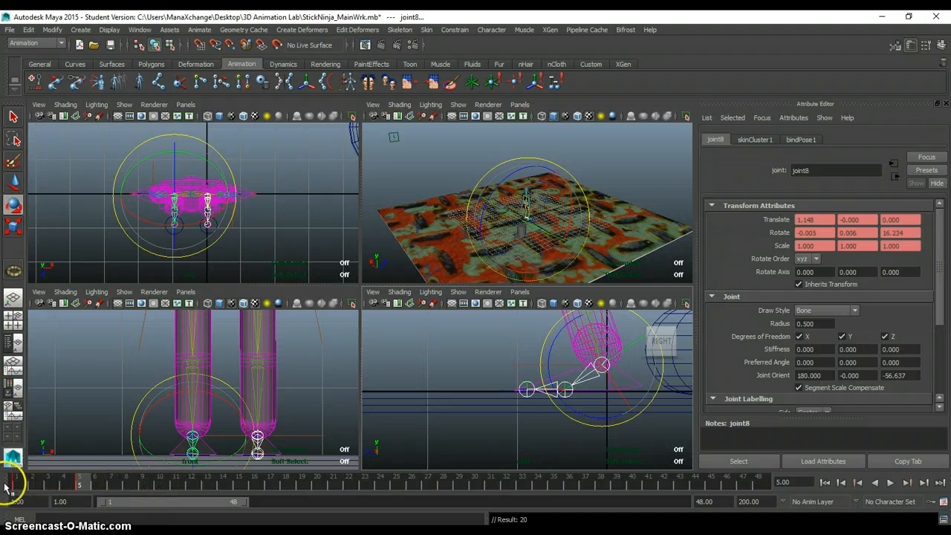
pyautogui.moveTo(18, 486); pyautogui.dragTo(84, 489)
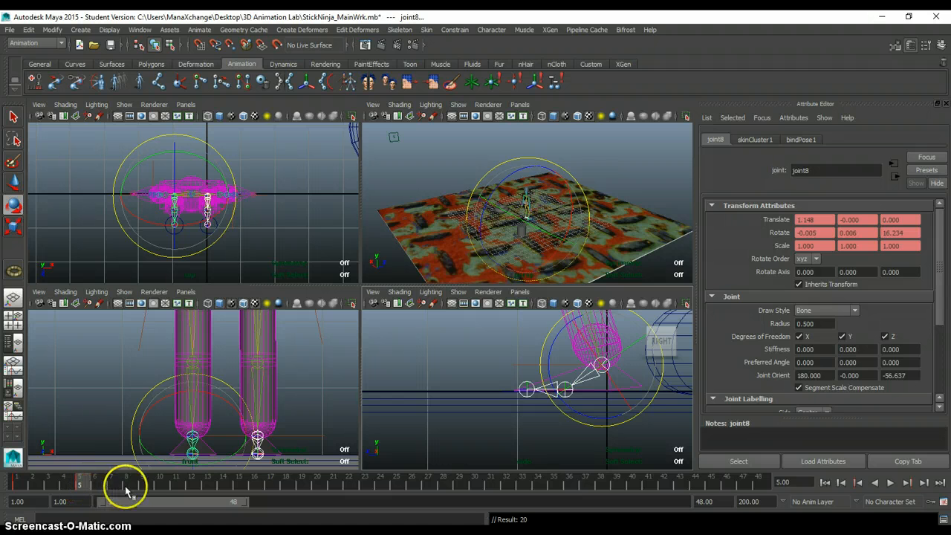
# Level the feet with keyed ankle rotations of about 35.0 on Z at frame 10 and about 49.6 at frame 15.
pyautogui.click(163, 487)
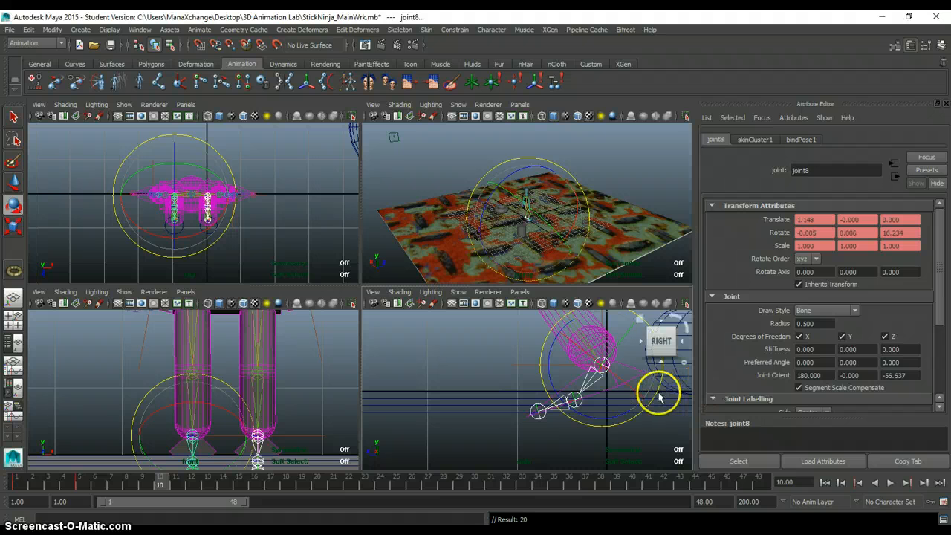
pyautogui.moveTo(657, 397); pyautogui.dragTo(651, 415)
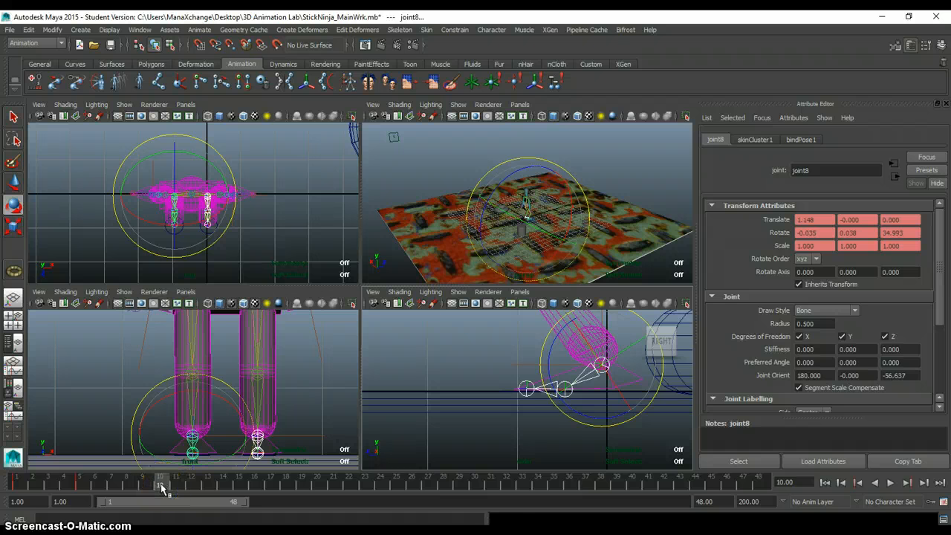
pyautogui.click(240, 486)
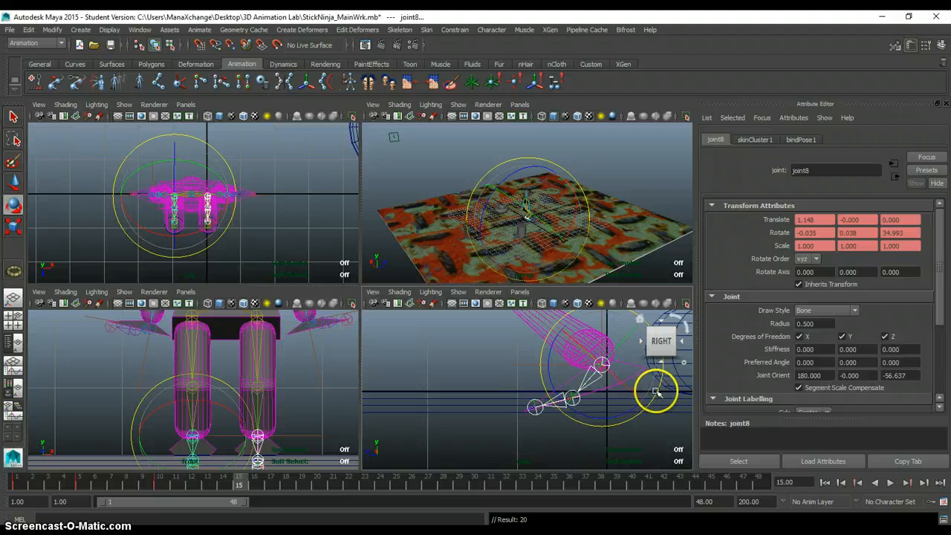
pyautogui.moveTo(655, 392); pyautogui.dragTo(652, 409)
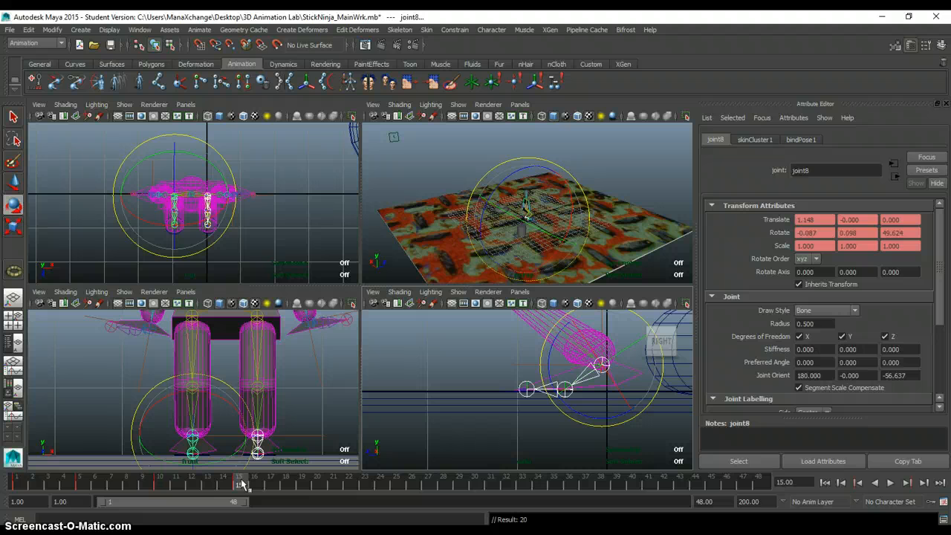
# At frame 20, rotate both ankle joints to a Rotate Z of about 60.1 so the feet are level with the ground.
pyautogui.click(318, 482)
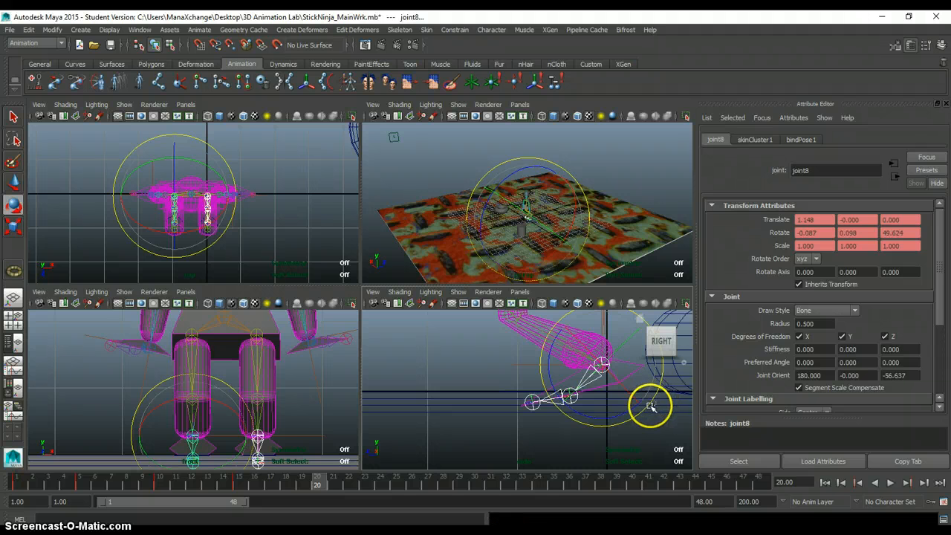
pyautogui.click(641, 417)
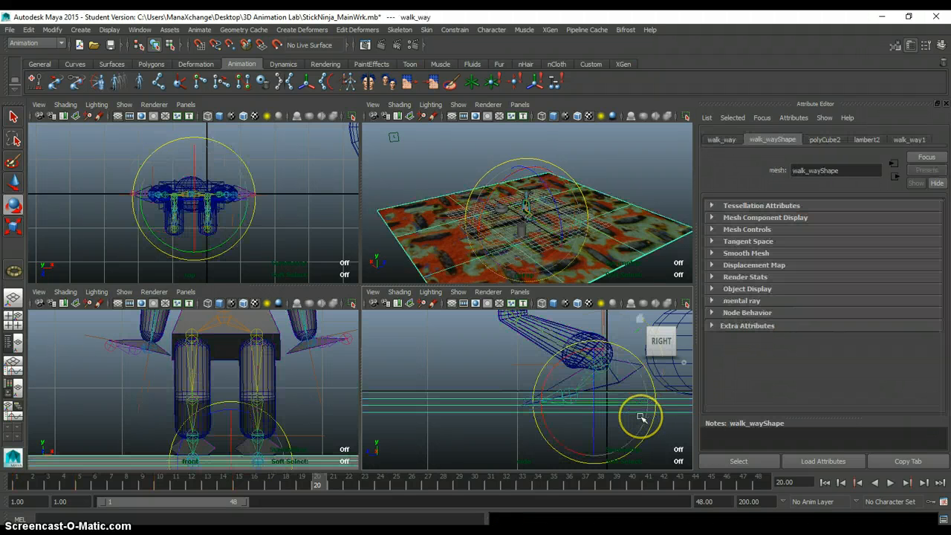
pyautogui.click(656, 414)
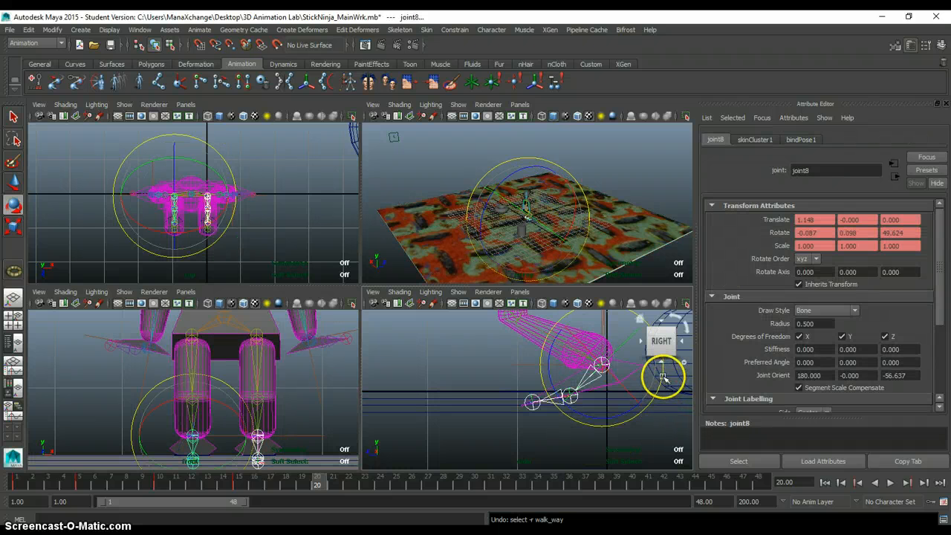
pyautogui.moveTo(662, 375); pyautogui.dragTo(661, 387)
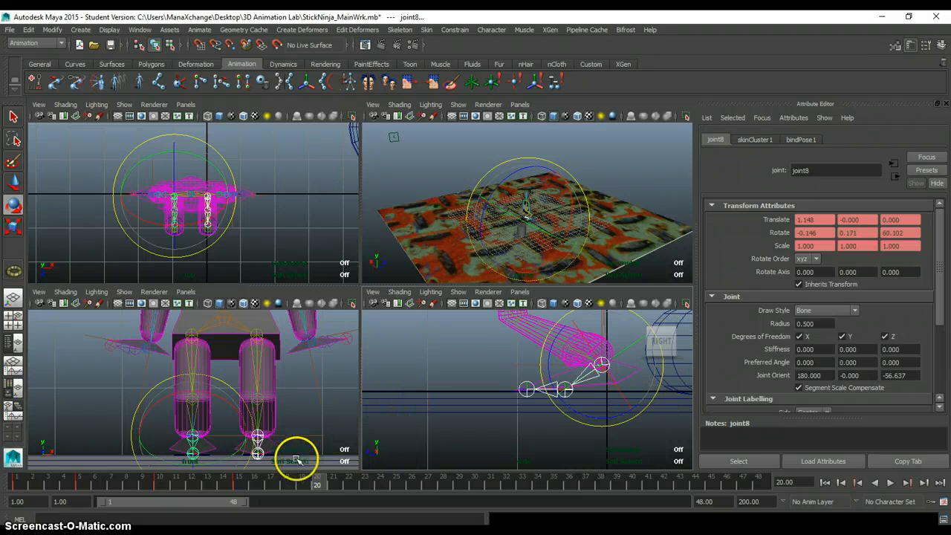
# At frame 24, rotate both ankle joints to a Rotate Z of about 63.0 and key them.
pyautogui.moveTo(321, 492); pyautogui.dragTo(379, 487)
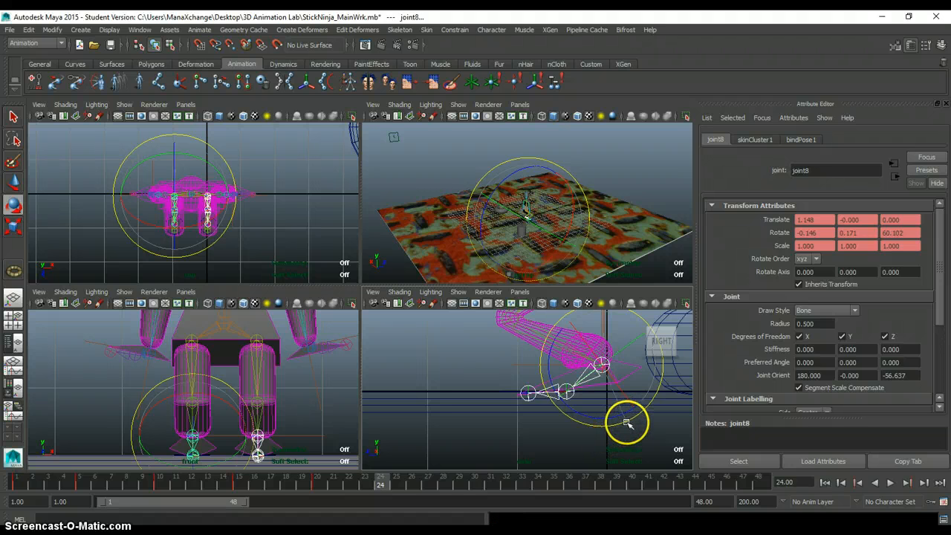
pyautogui.moveTo(626, 422); pyautogui.dragTo(626, 428)
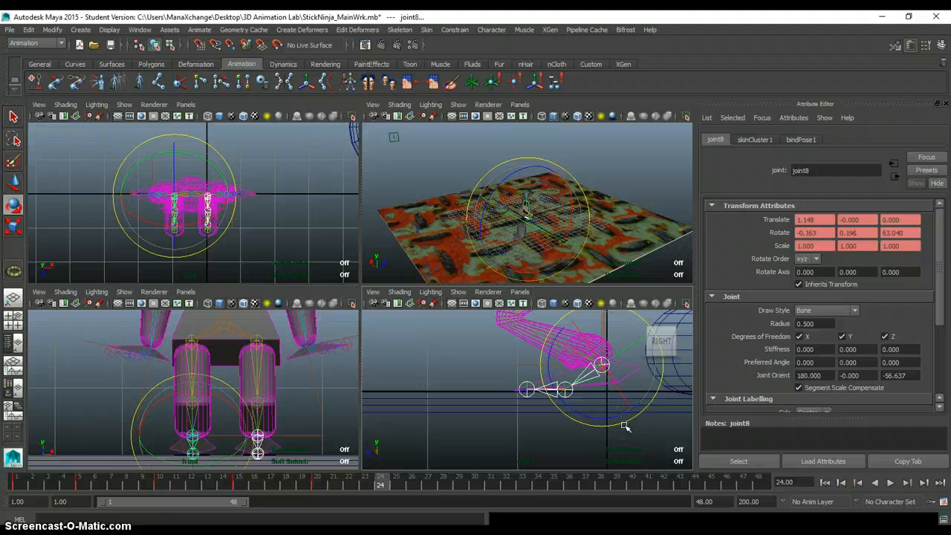
pyautogui.click(341, 436)
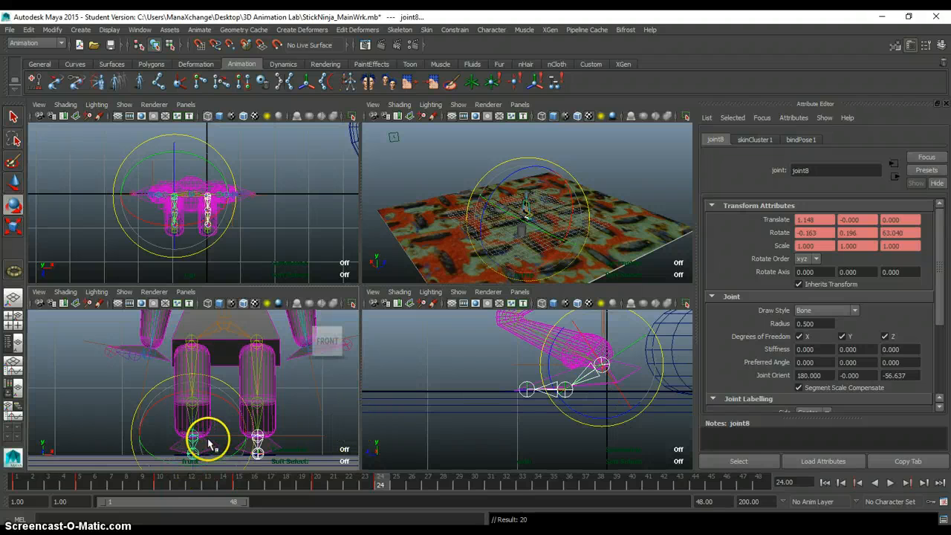
# Return to the Select tool and save the scene, accepting the student version notice.
pyautogui.press('q')
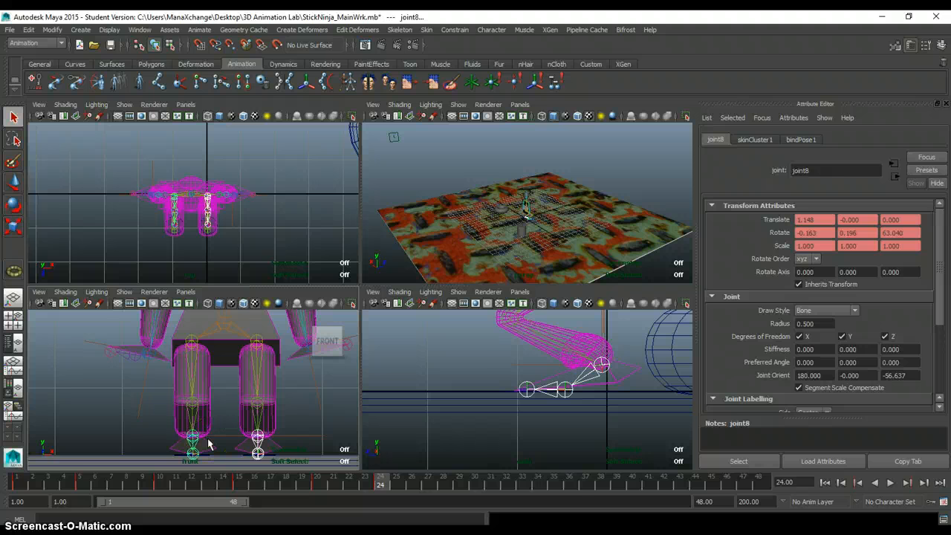
pyautogui.hotkey('ctrl', 's')
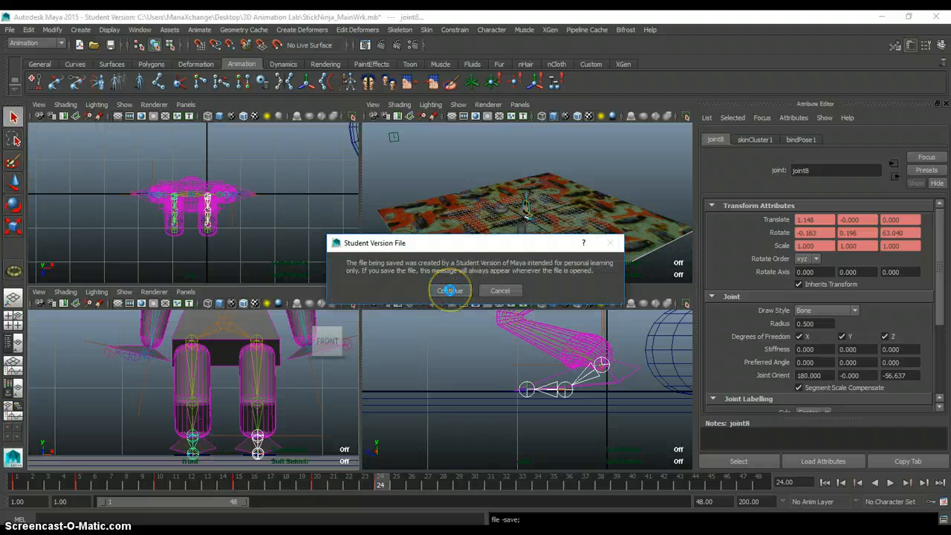
pyautogui.click(450, 290)
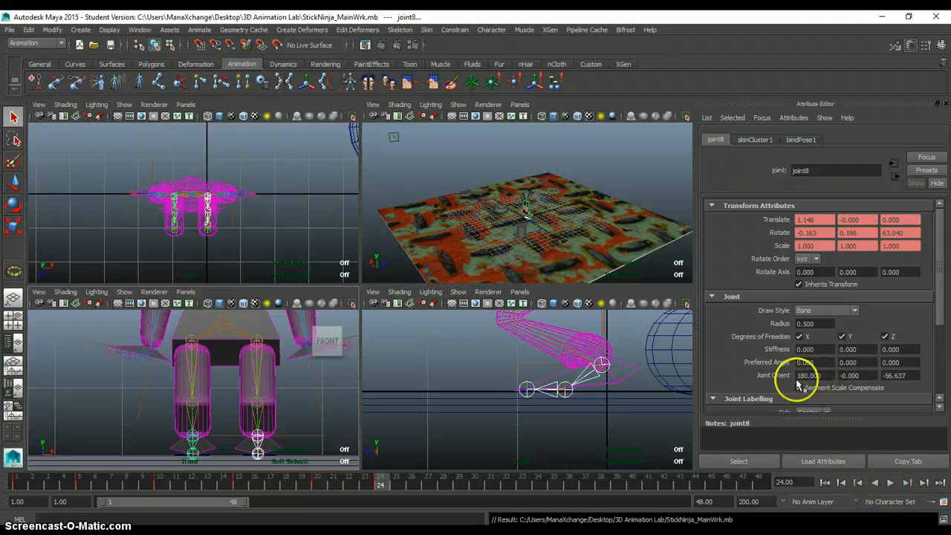
# Play back the crouch in the enlarged perspective view, stop it, and play it again in the four-view layout.
pyautogui.press('space')
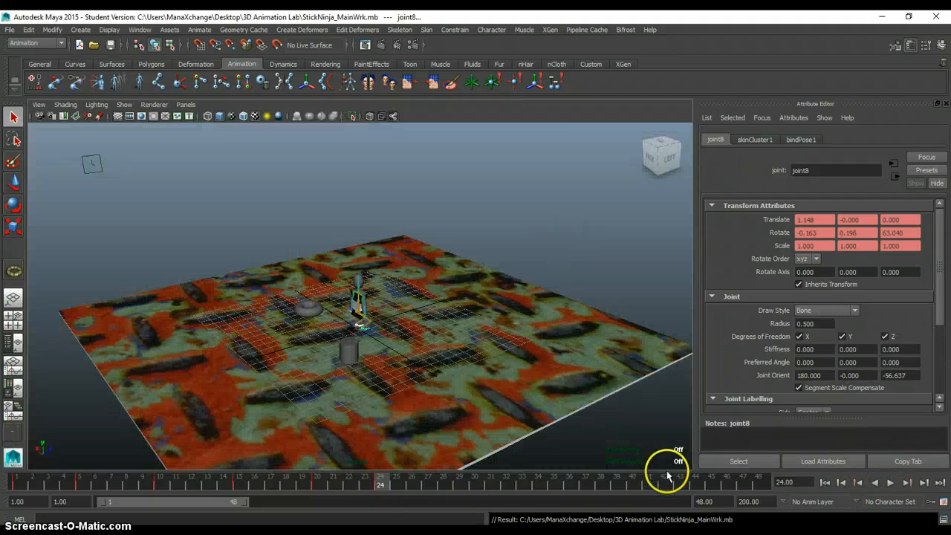
pyautogui.click(889, 482)
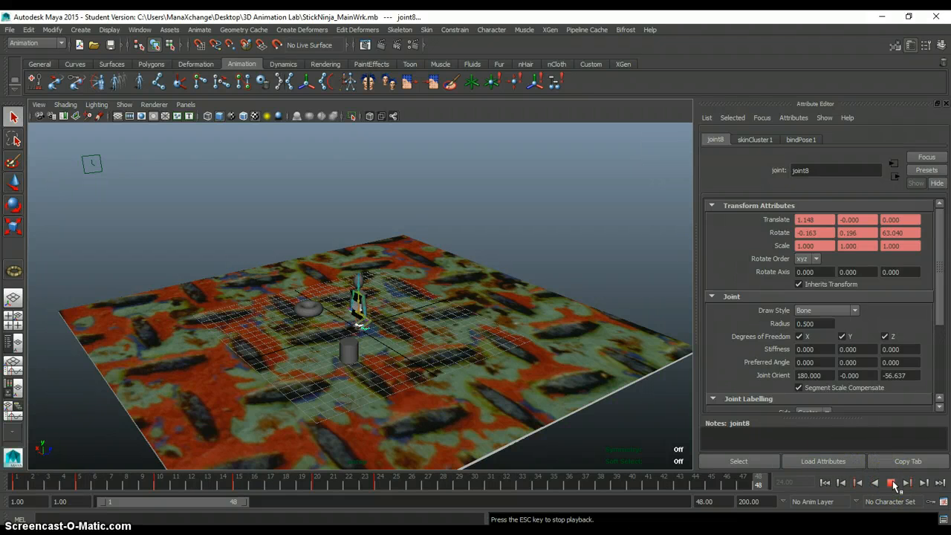
pyautogui.click(892, 483)
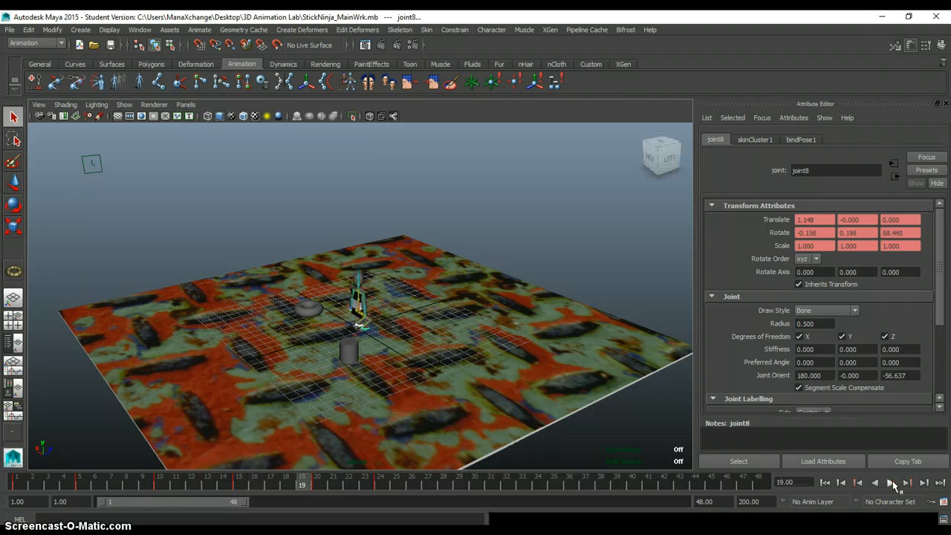
pyautogui.press('space')
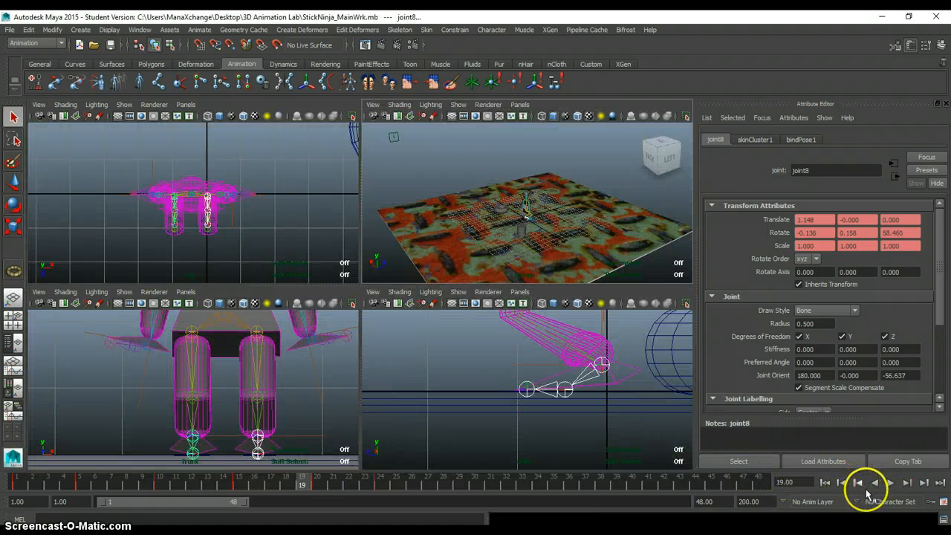
pyautogui.click(889, 482)
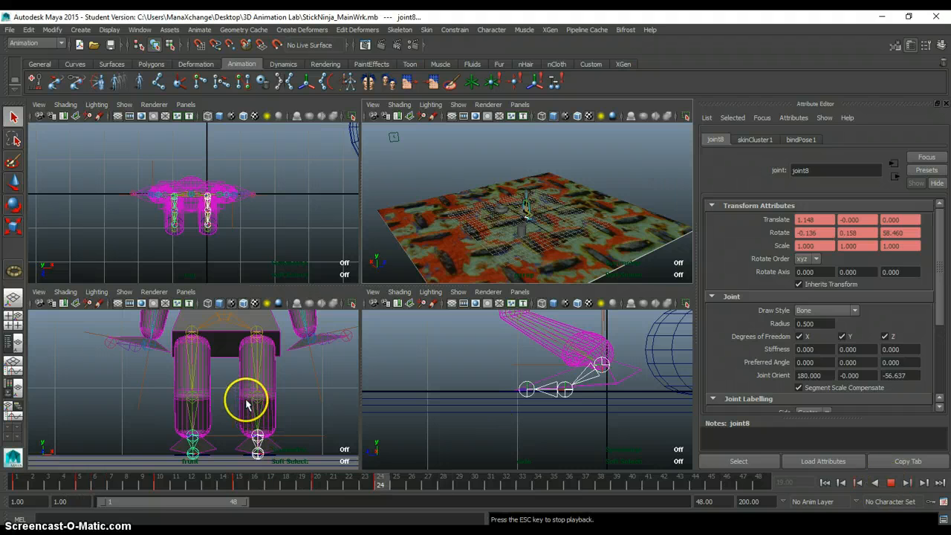
# Watch the crouch playback in the enlarged front view, stop it, and return to the four-view layout.
pyautogui.press('space')
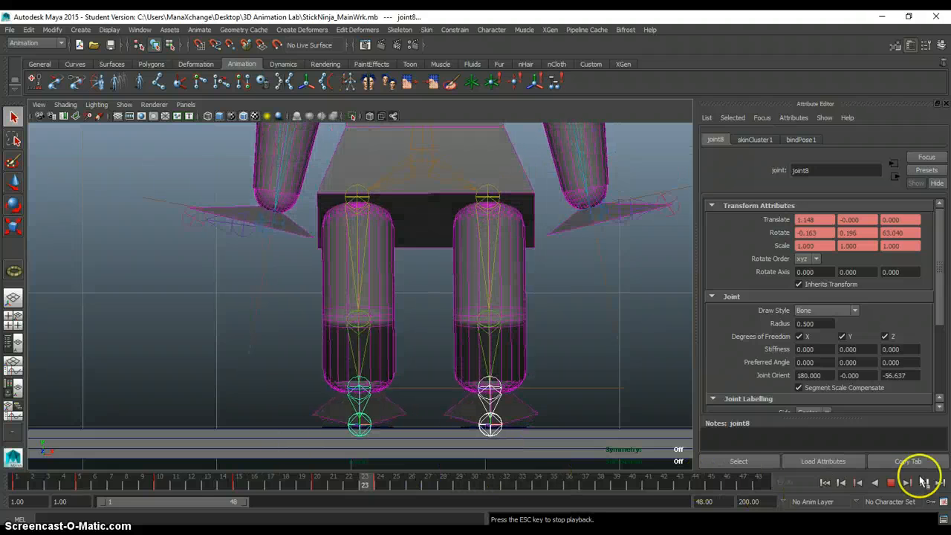
pyautogui.click(891, 482)
pyautogui.click(892, 483)
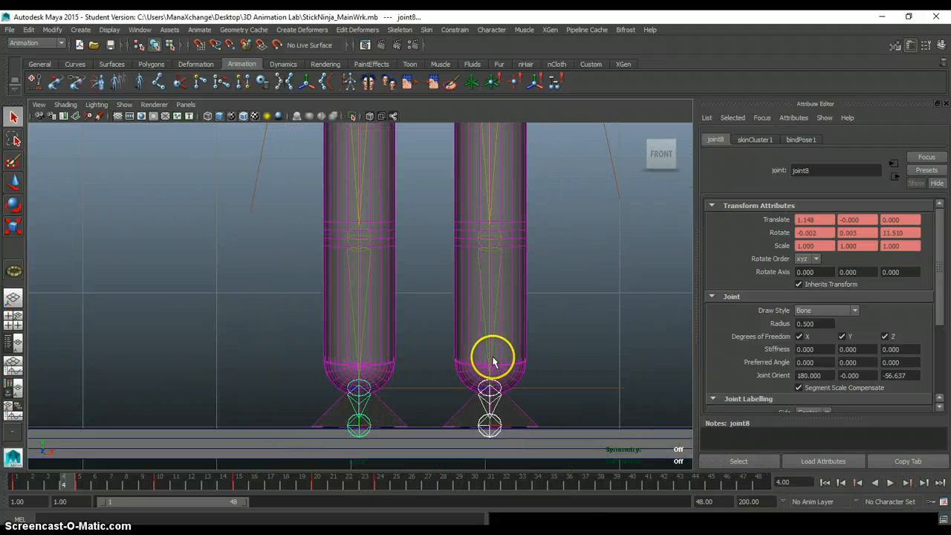
pyautogui.press('space')
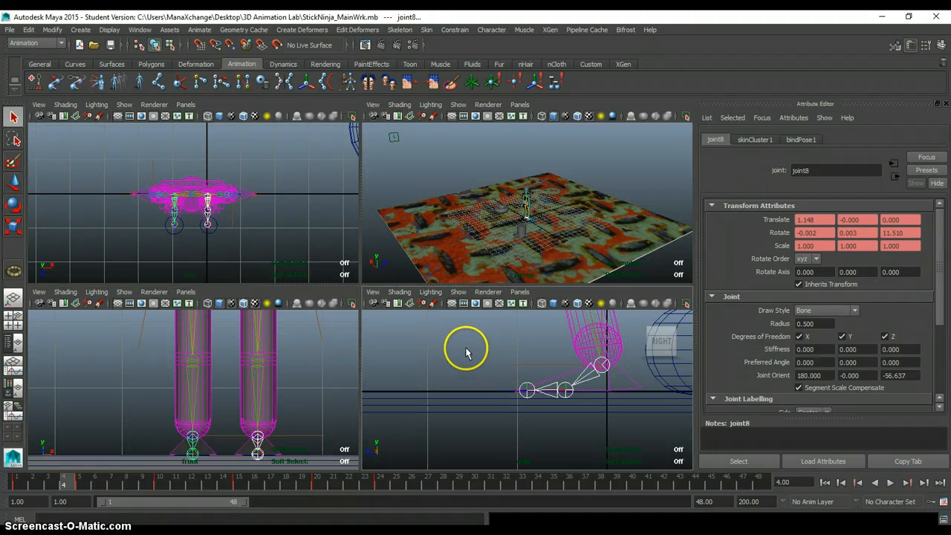
# Clear the ankle joint selection, go to frame 24, and select the root joint at the character's hips.
pyautogui.click(465, 353)
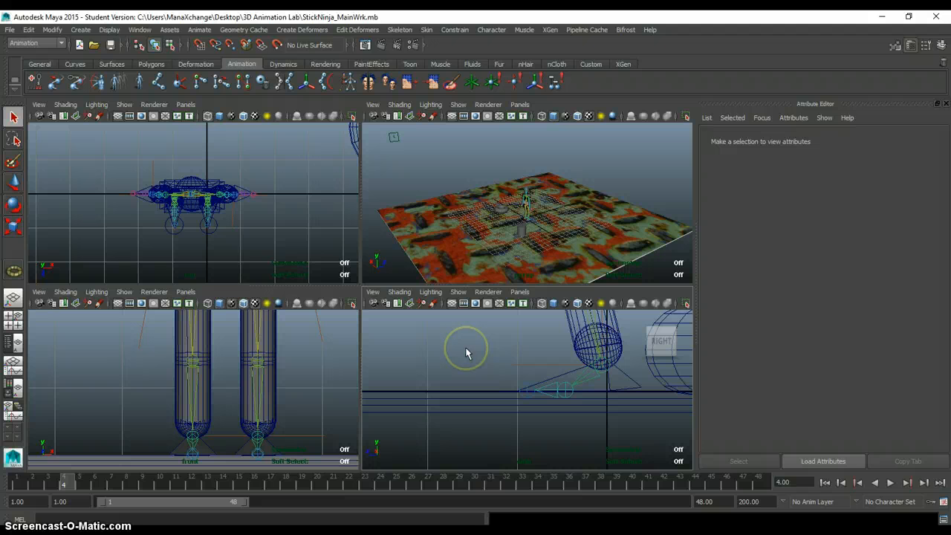
pyautogui.click(571, 335)
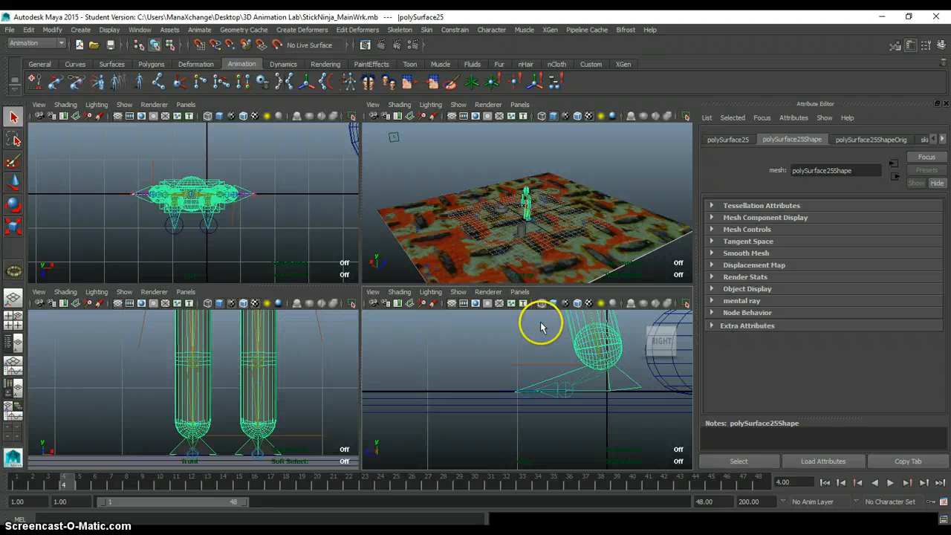
pyautogui.scroll(-5, 541, 327)
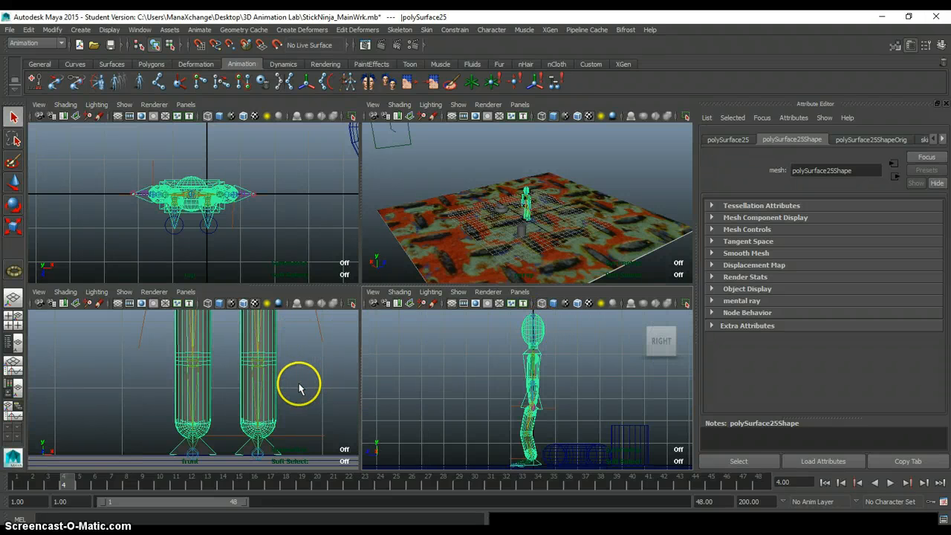
pyautogui.scroll(-5, 299, 386)
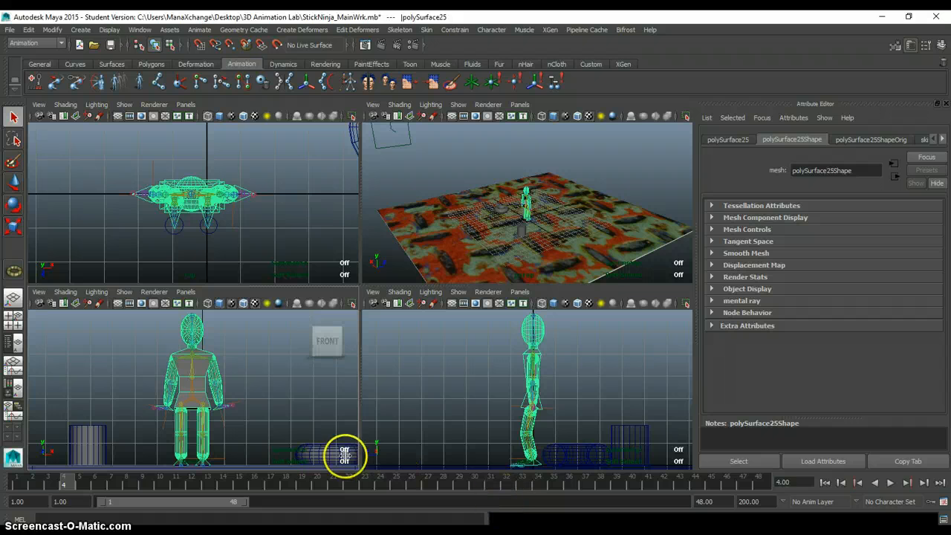
pyautogui.click(379, 485)
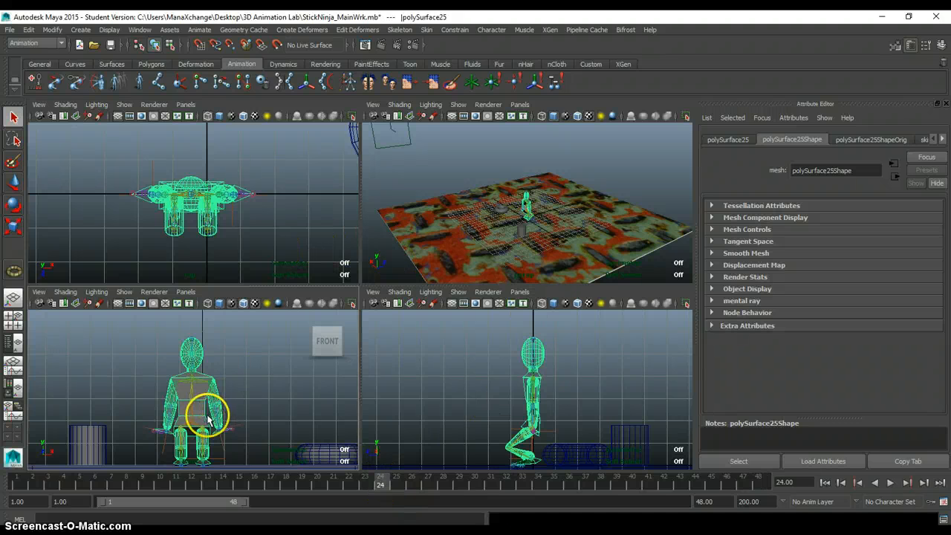
pyautogui.click(236, 405)
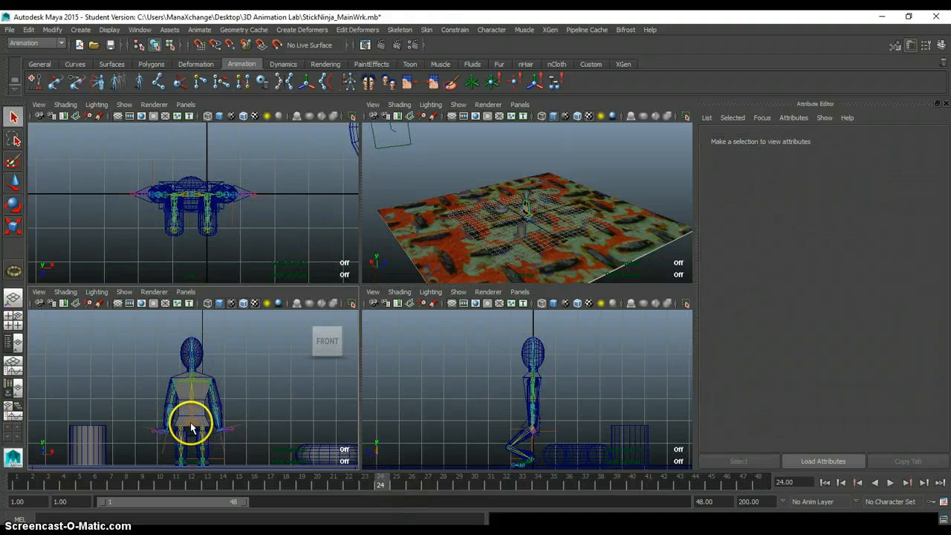
pyautogui.click(192, 425)
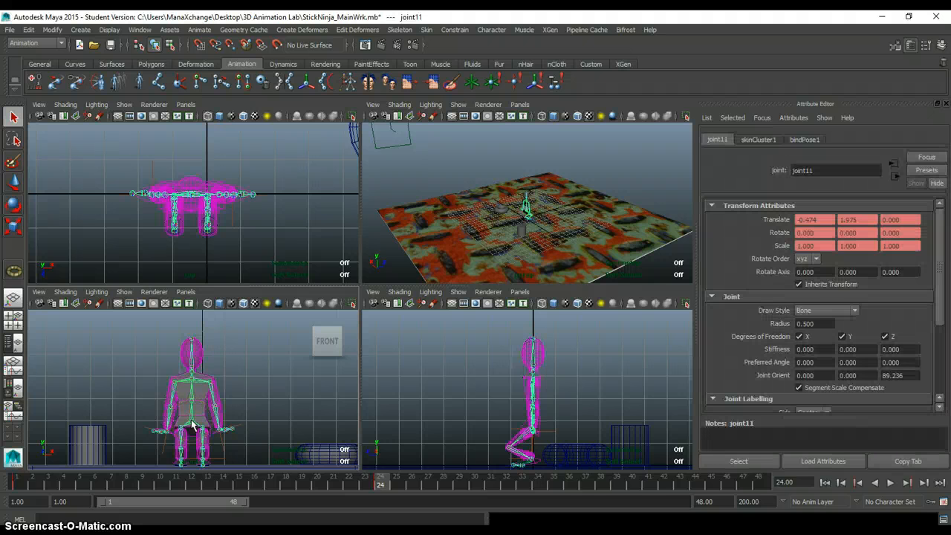
# At frame 48, move the root joint straight up to a Translate Y of about 15.73 and key it.
pyautogui.press('w')
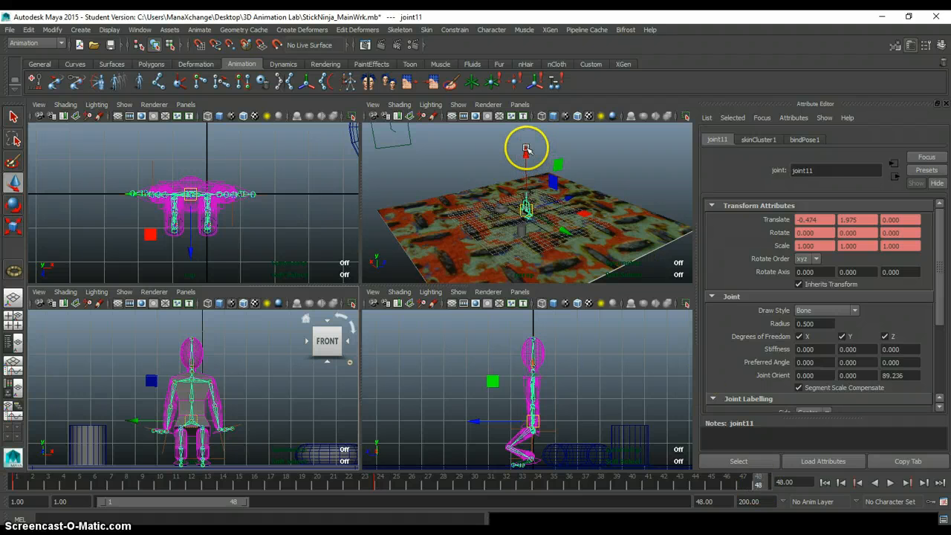
pyautogui.moveTo(525, 156); pyautogui.dragTo(522, 65)
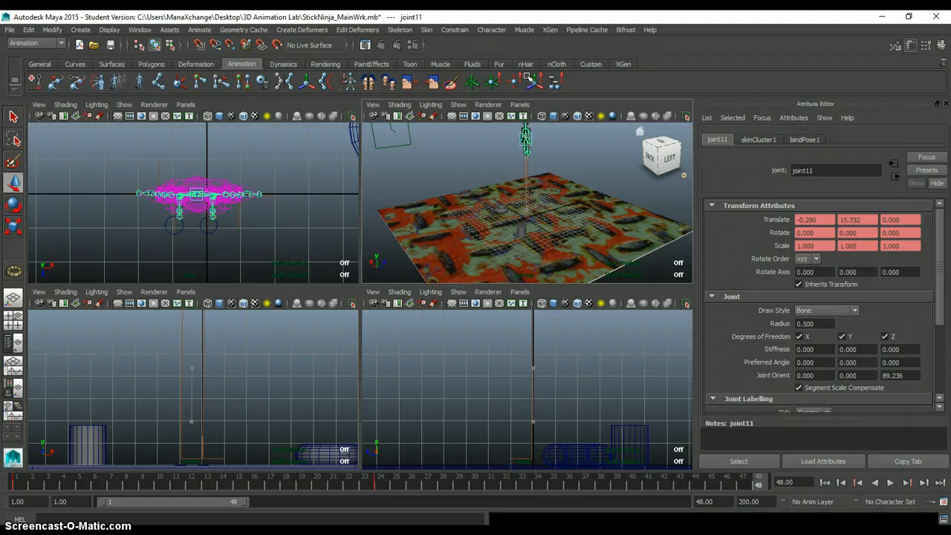
pyautogui.click(529, 80)
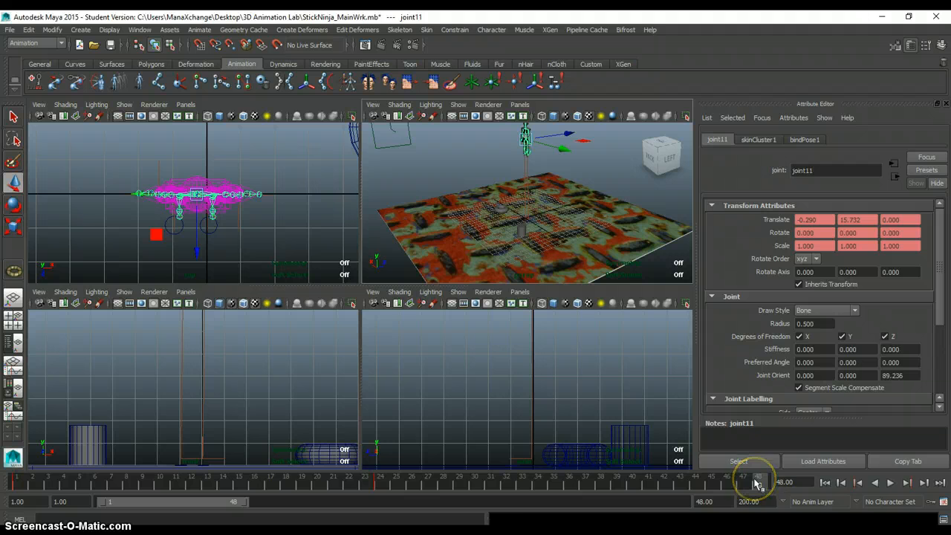
pyautogui.moveTo(755, 483); pyautogui.dragTo(770, 492)
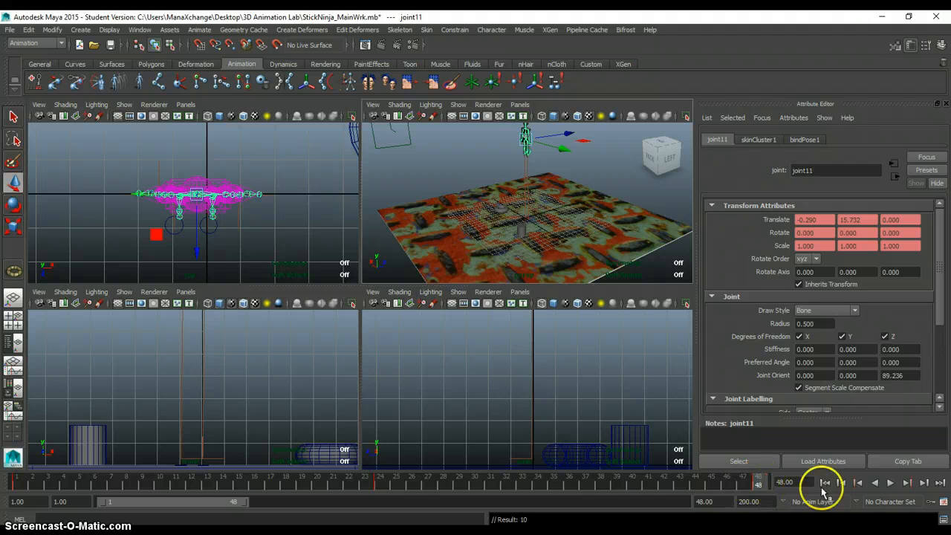
# Play back the crouch and jump, stop playback, and save the scene, accepting the student version notice.
pyautogui.click(892, 483)
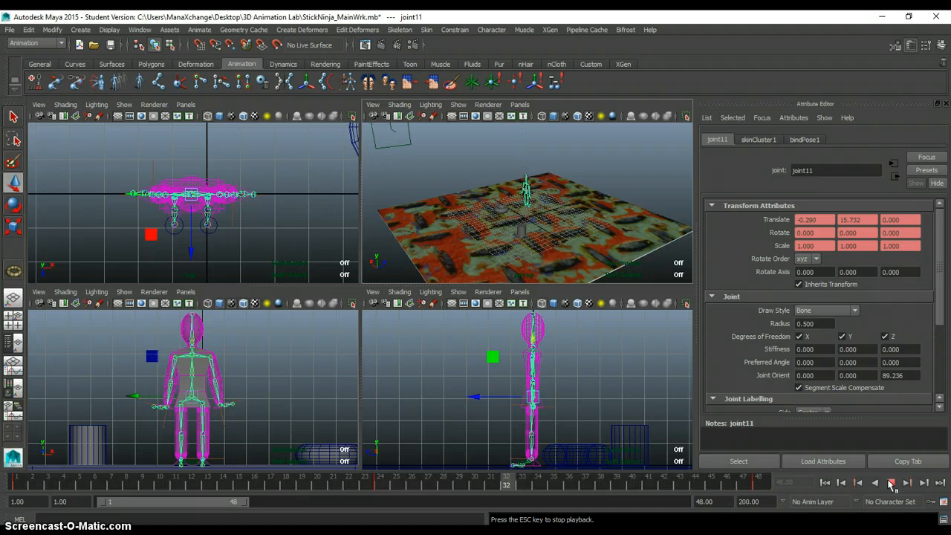
pyautogui.click(890, 483)
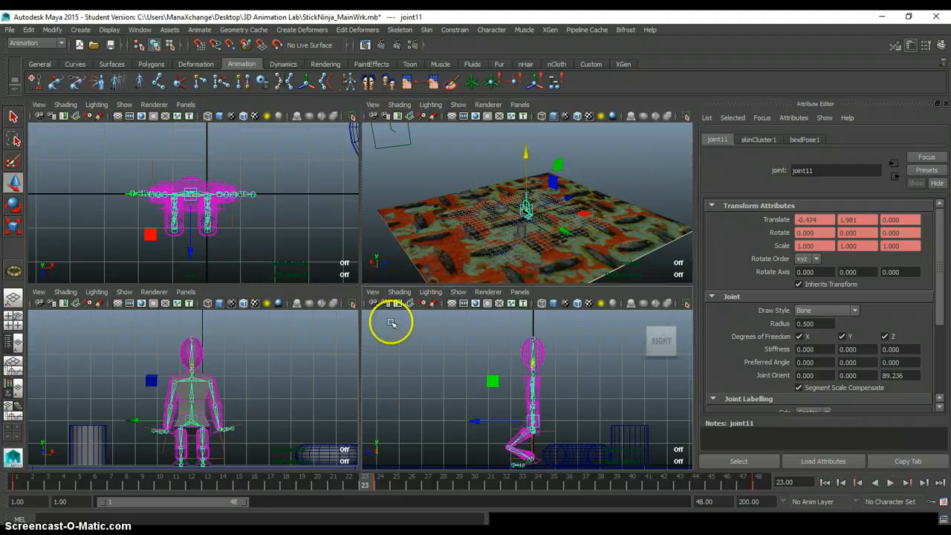
pyautogui.hotkey('ctrl', 's')
pyautogui.click(450, 290)
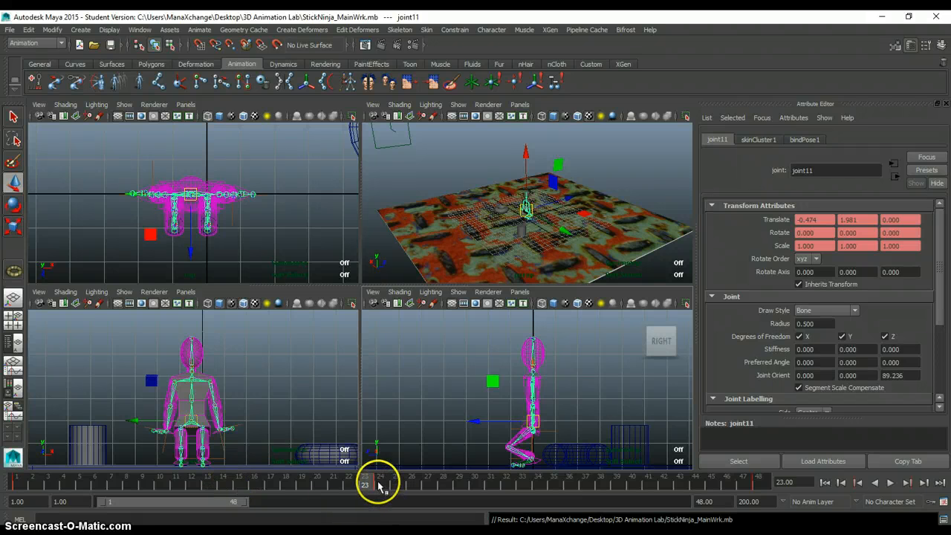
# Step through frames 24 to 29 to examine how the legs and feet leave the ground, ending on frame 27.
pyautogui.moveTo(378, 485); pyautogui.dragTo(398, 485)
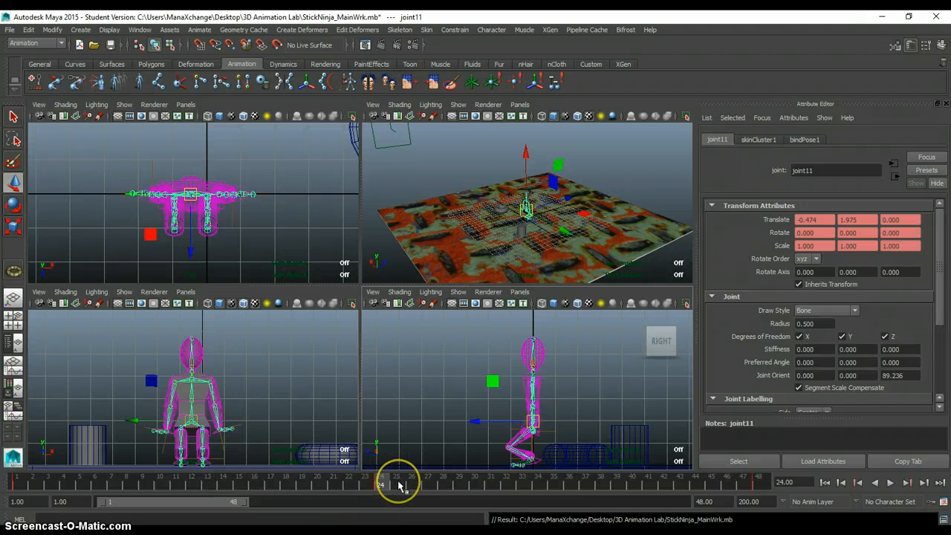
pyautogui.click(398, 485)
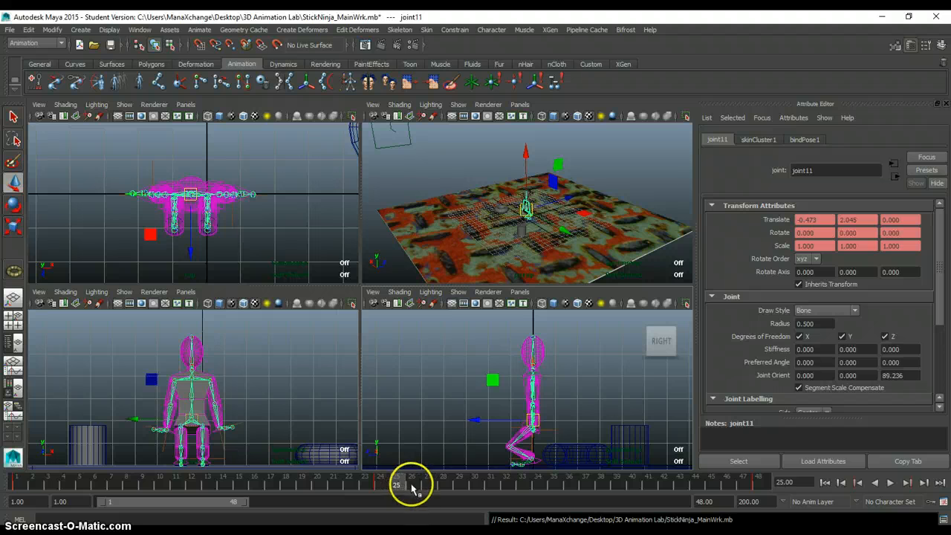
pyautogui.click(428, 485)
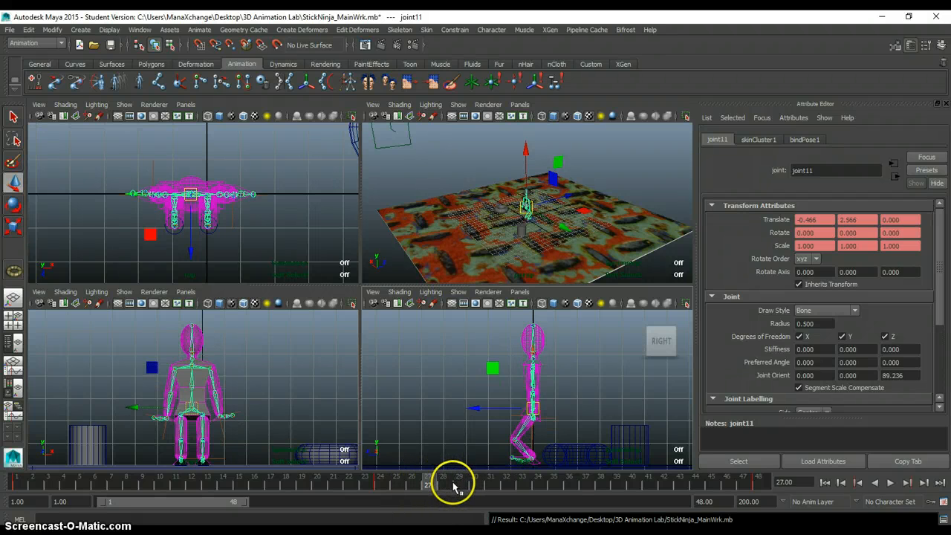
pyautogui.click(458, 484)
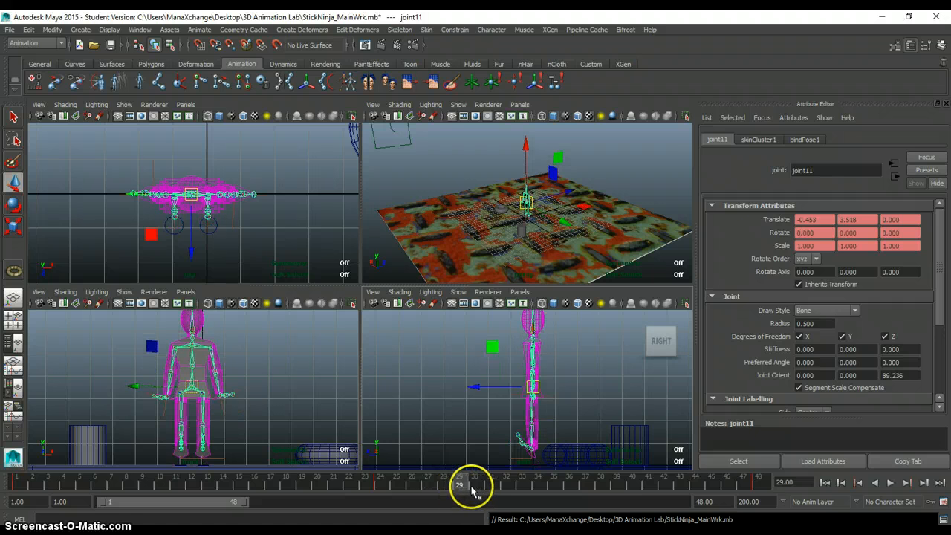
pyautogui.click(430, 485)
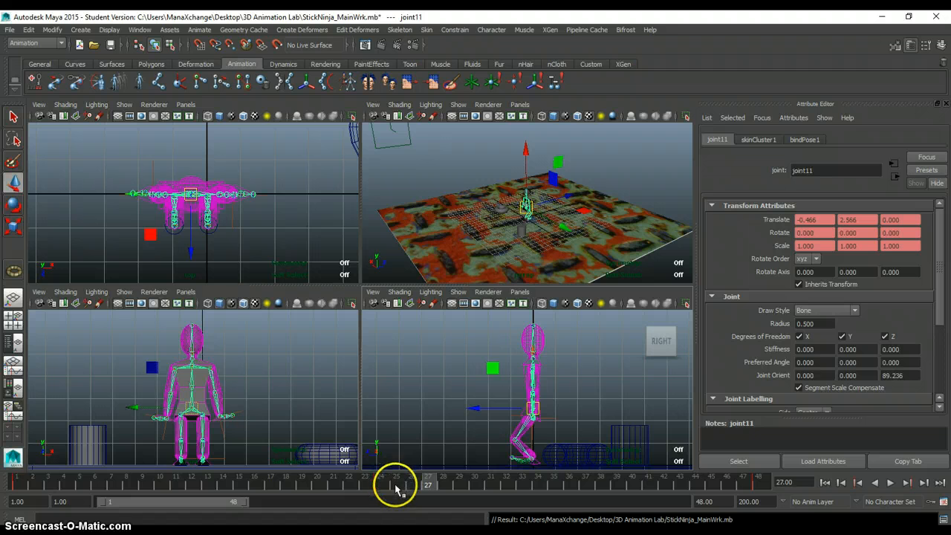
pyautogui.click(397, 488)
pyautogui.click(415, 488)
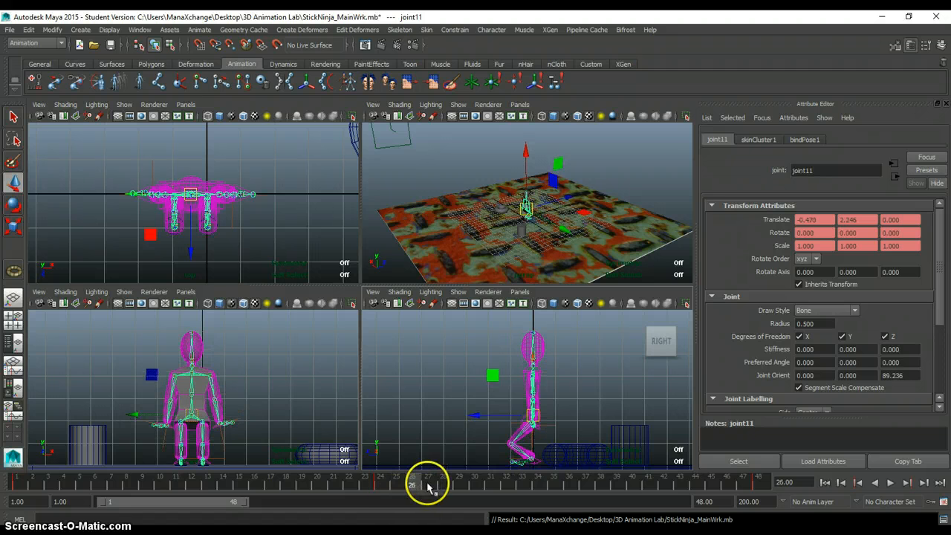
pyautogui.click(429, 487)
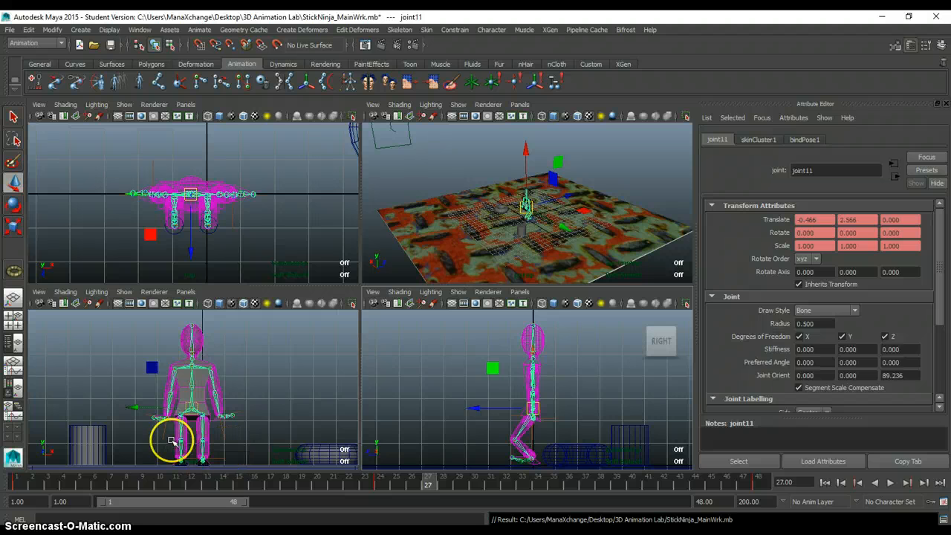
# Try to select an ankle joint with the Select tool in a close front view of the feet.
pyautogui.click(13, 116)
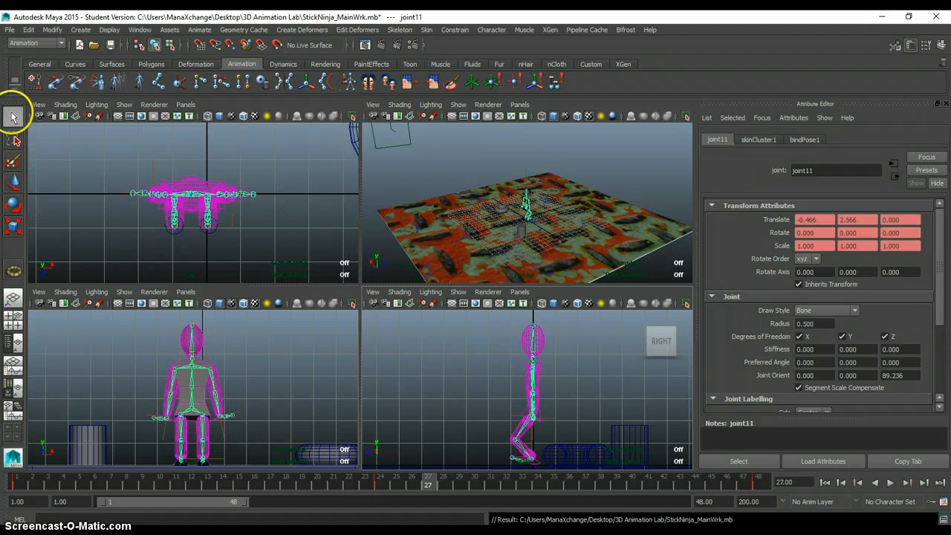
pyautogui.click(182, 462)
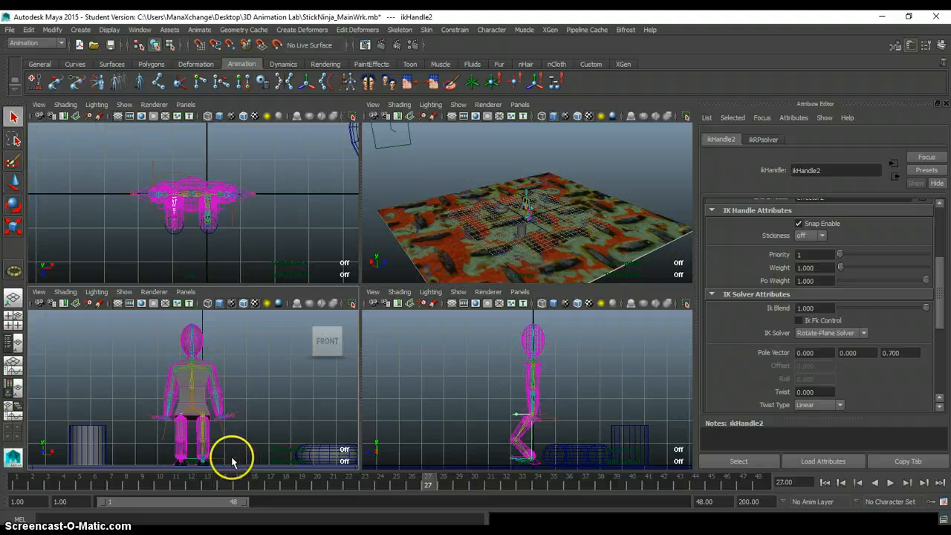
pyautogui.scroll(3, 231, 462)
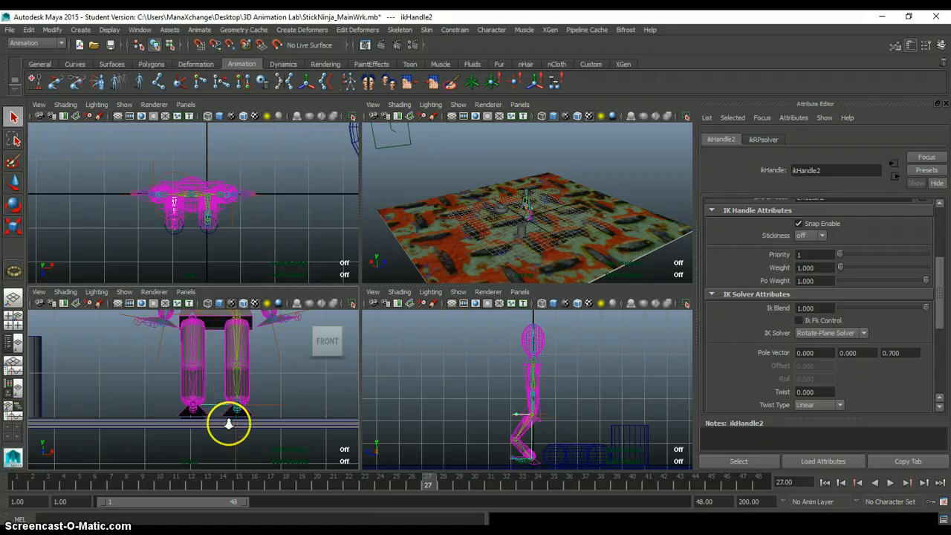
pyautogui.scroll(2, 228, 418)
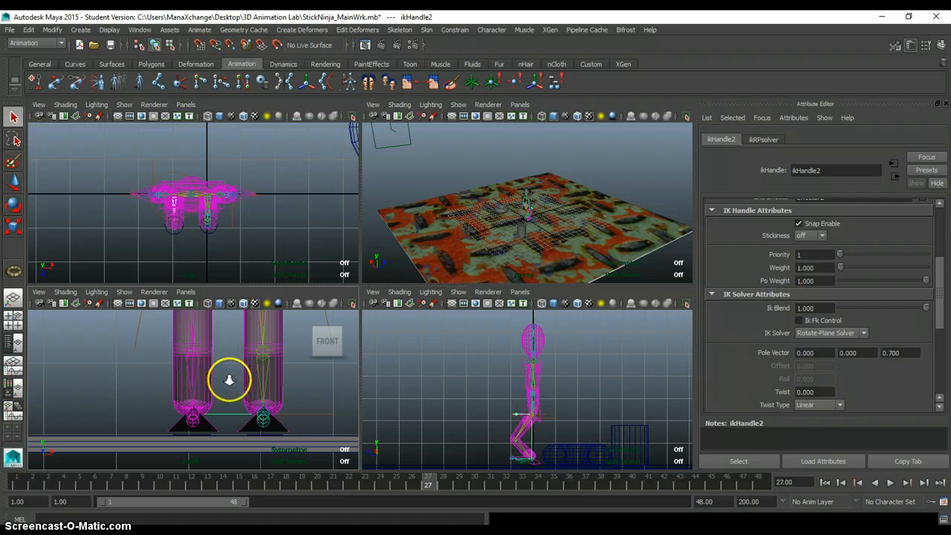
pyautogui.scroll(2, 232, 445)
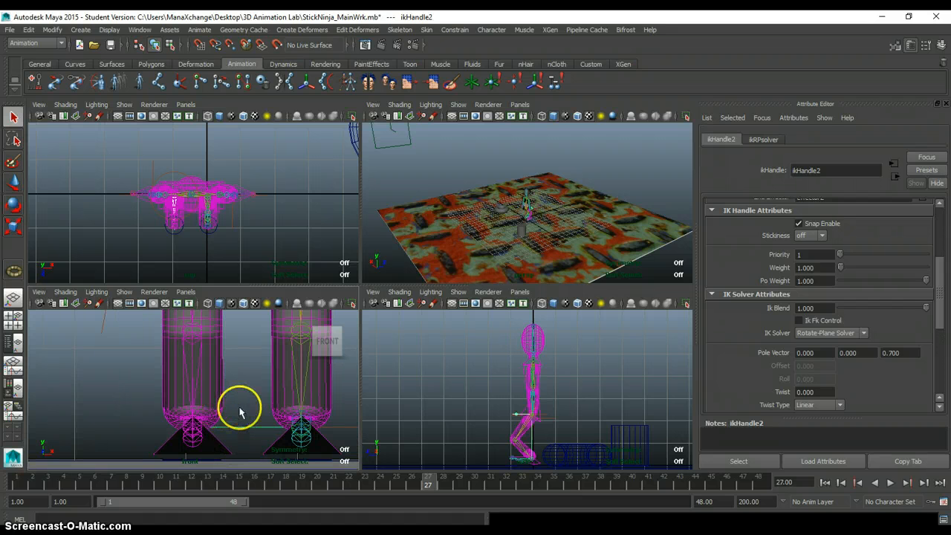
pyautogui.click(133, 423)
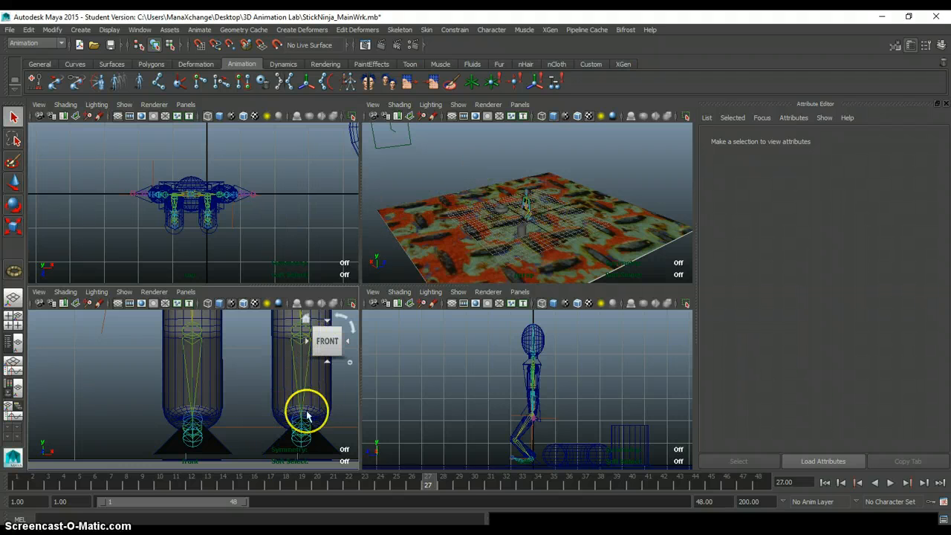
# Frame the ninja's lower legs closely in the perspective view and try to pick an ankle joint.
pyautogui.click(531, 465)
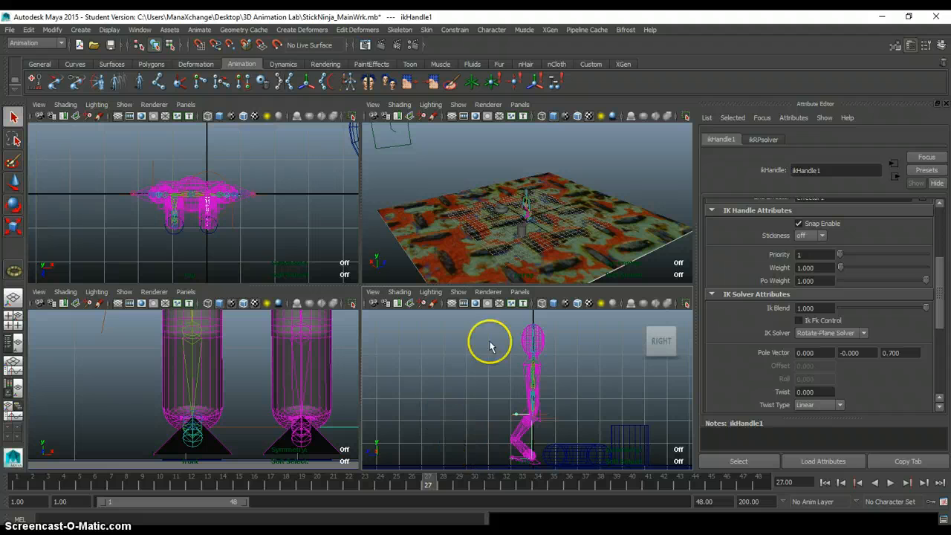
pyautogui.press('f')
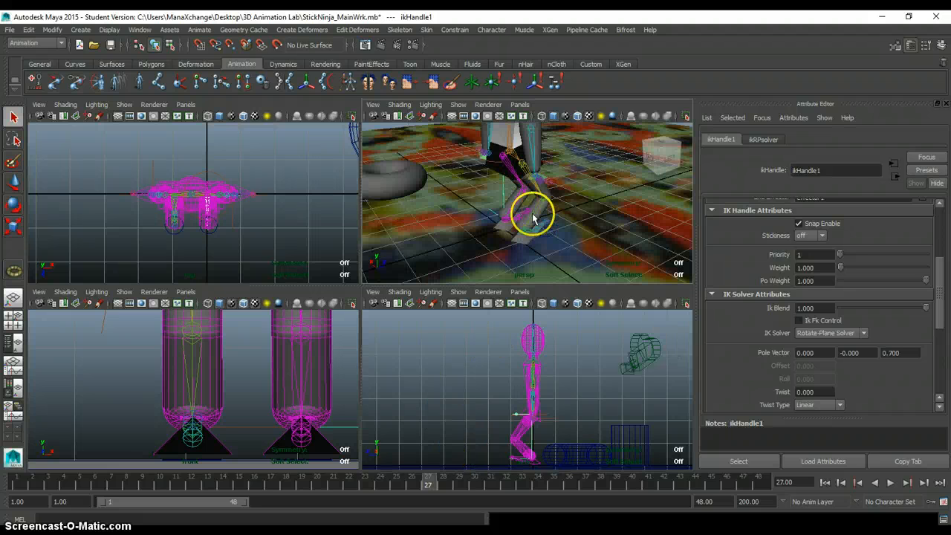
pyautogui.moveTo(539, 233); pyautogui.dragTo(540, 177)
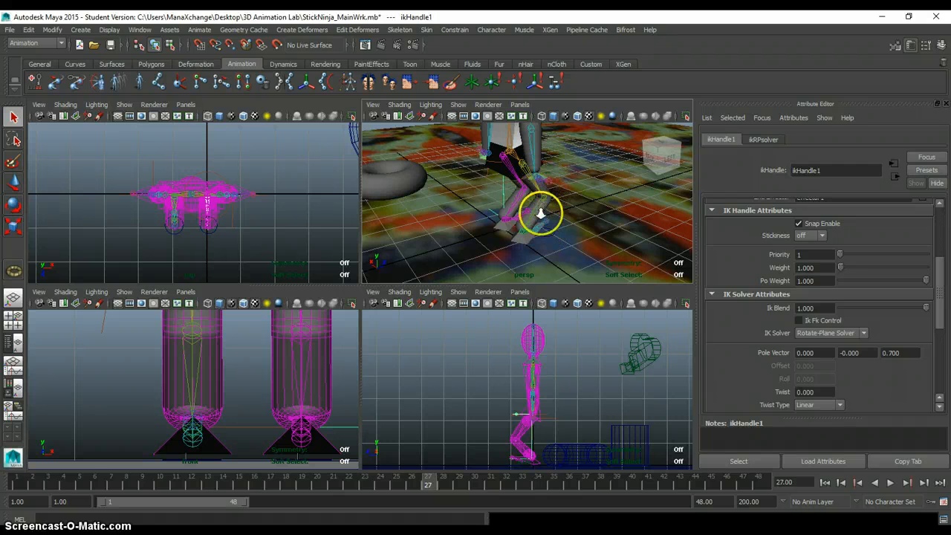
pyautogui.scroll(5, 544, 274)
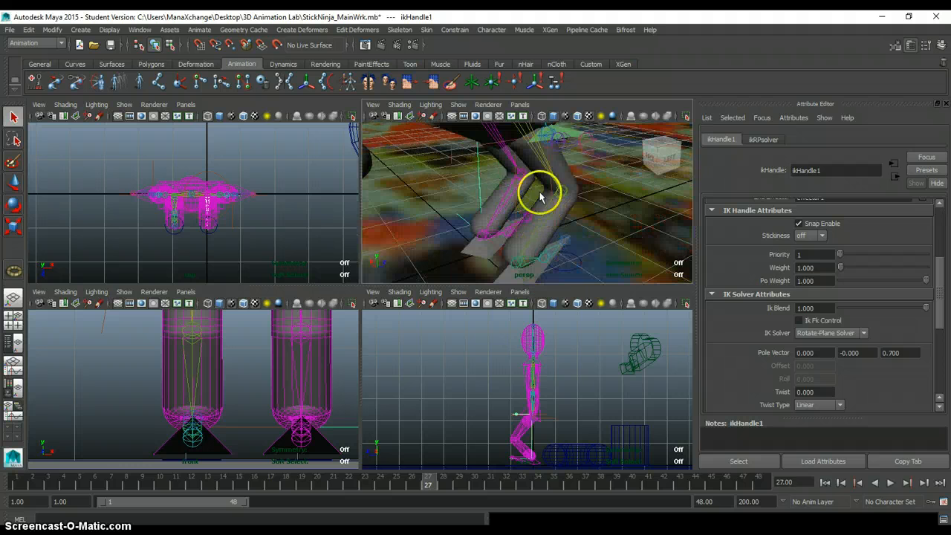
pyautogui.click(492, 250)
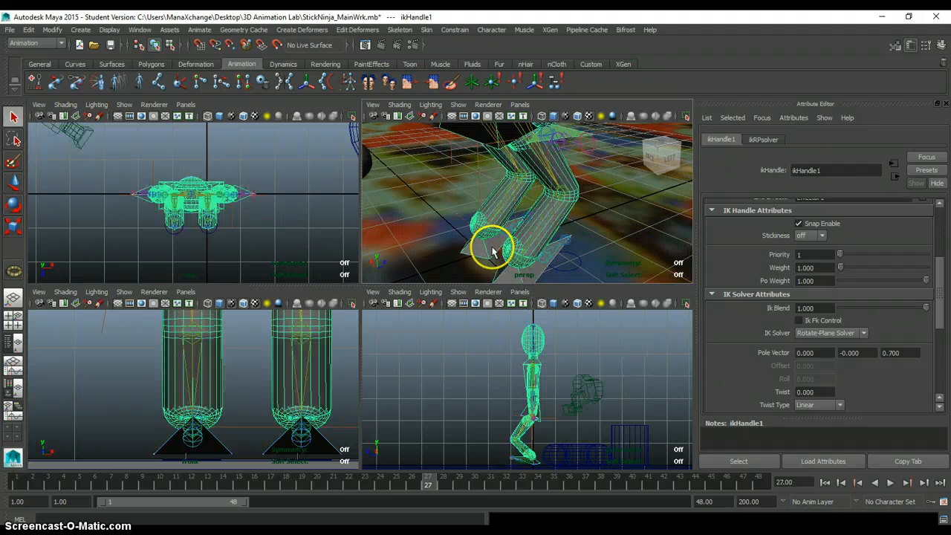
pyautogui.click(438, 214)
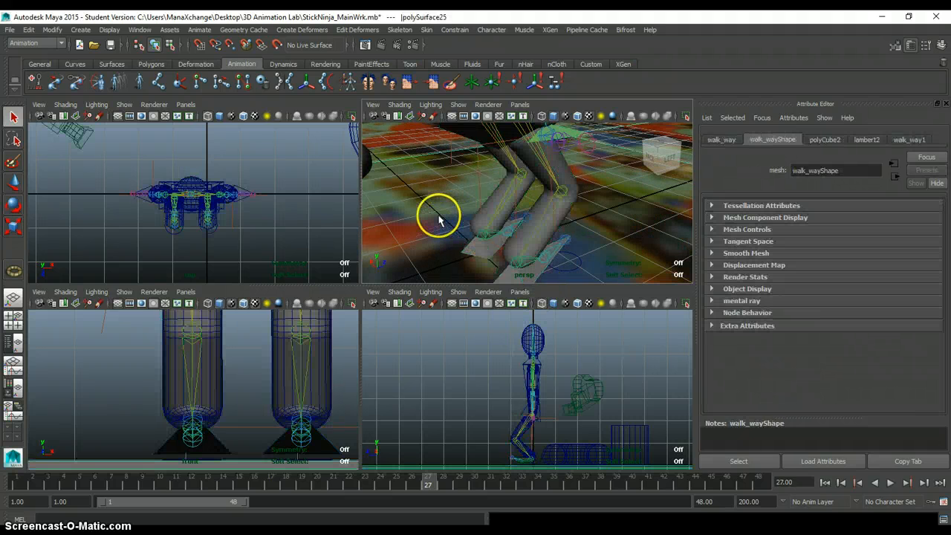
# Select both ankle joints and, at frame 27, rotate them to a Rotate Z of about 41.1 so the toes reach the ground, then key them.
pyautogui.click(483, 237)
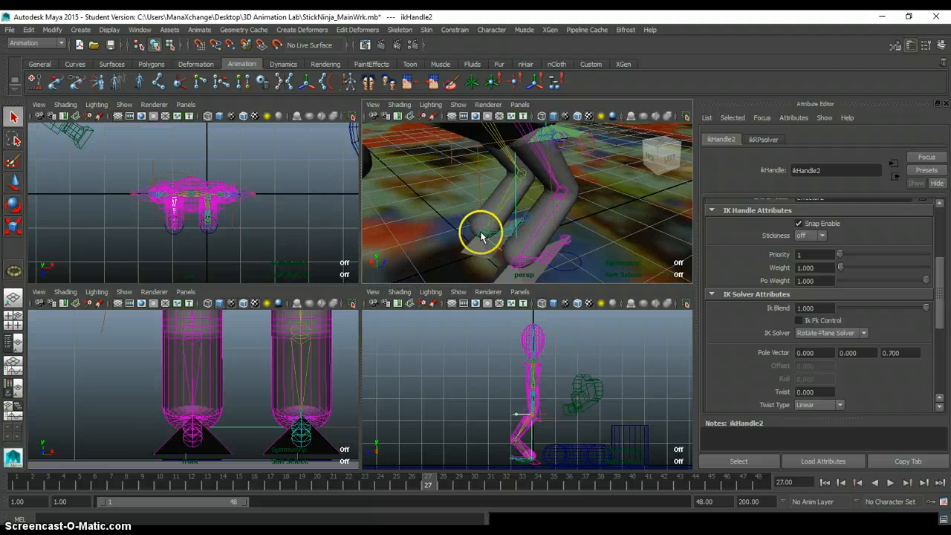
pyautogui.moveTo(481, 237); pyautogui.dragTo(516, 266)
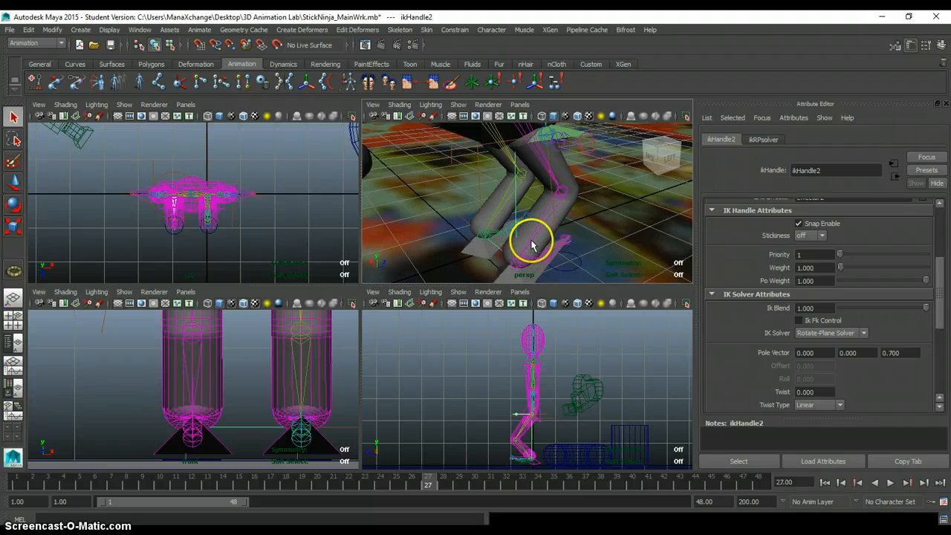
pyautogui.click(533, 240)
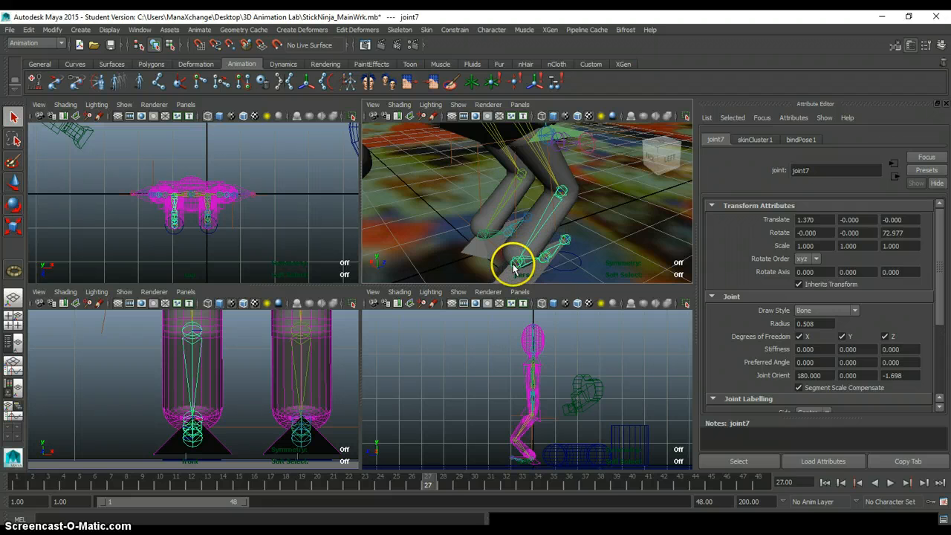
pyautogui.click(513, 267)
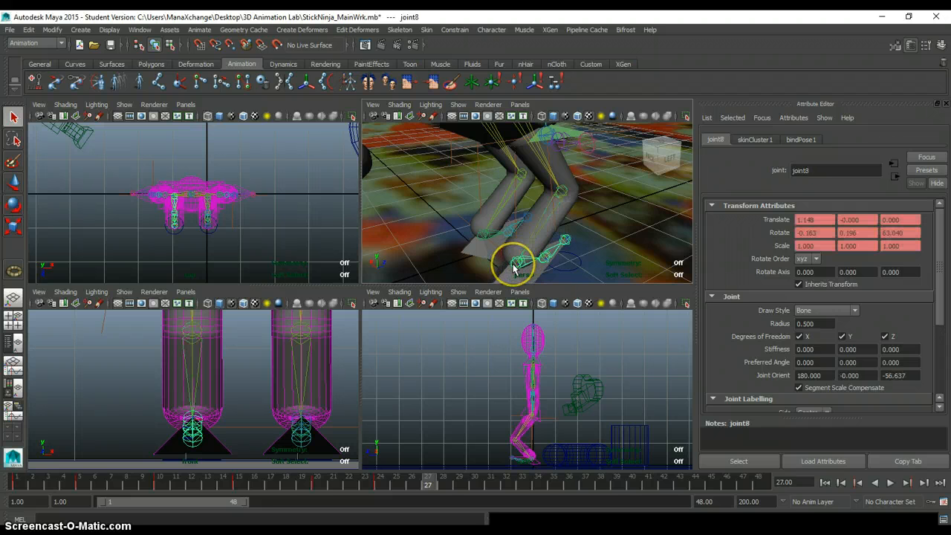
pyautogui.click(479, 239)
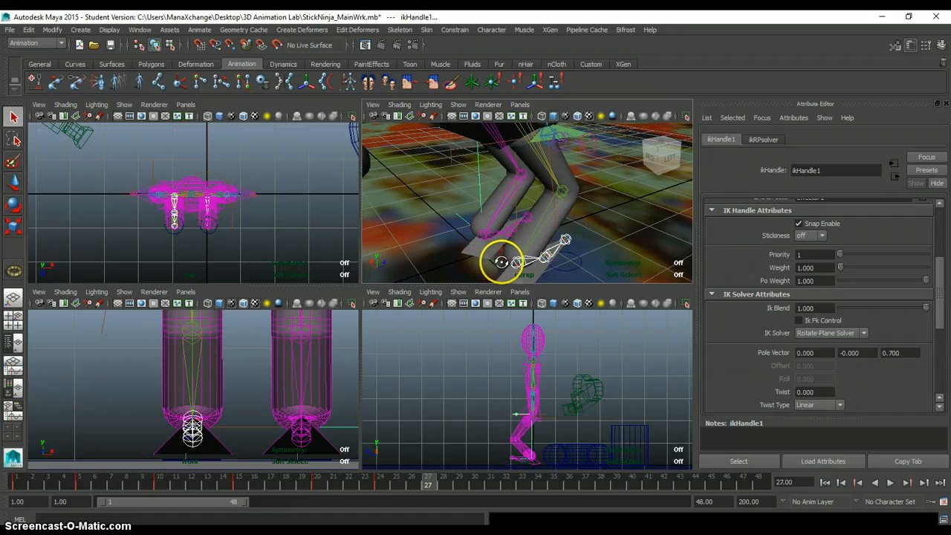
pyautogui.keyDown('alt'); pyautogui.moveTo(500, 261); pyautogui.dragTo(509, 256); pyautogui.keyUp('alt')
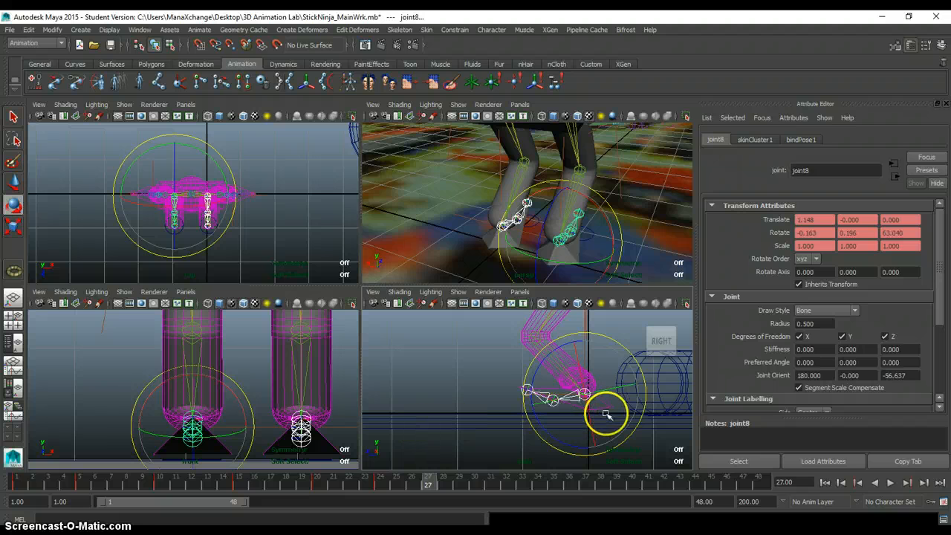
pyautogui.moveTo(619, 343)
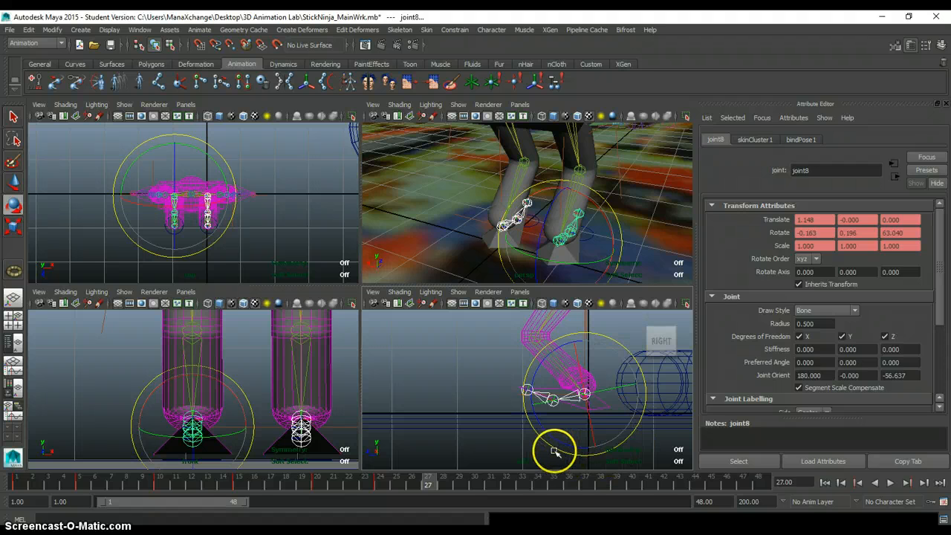
pyautogui.moveTo(557, 450); pyautogui.dragTo(579, 455)
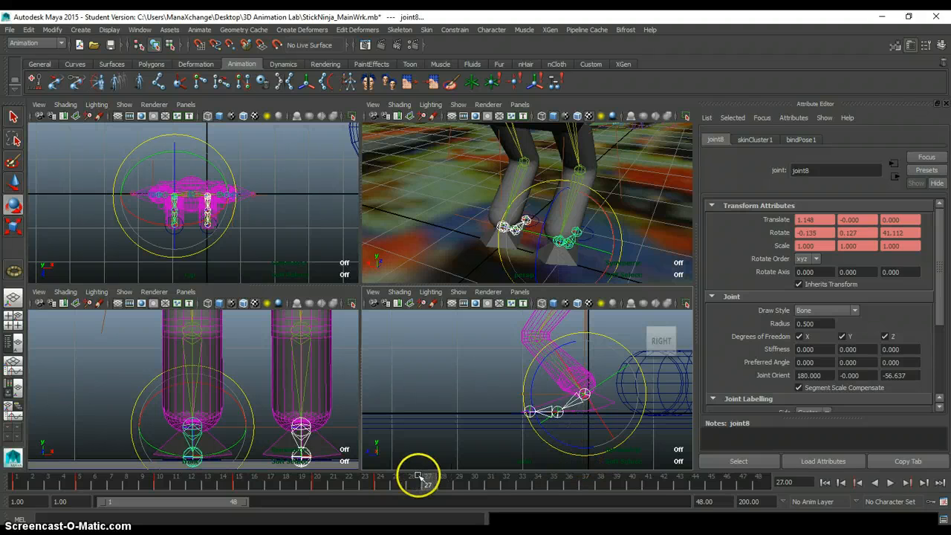
# Compare the feet across frames 24 to 26, then rotate both ankle joints at frame 25 to a Rotate Z of about 60.3 and key them.
pyautogui.click(379, 487)
pyautogui.click(398, 483)
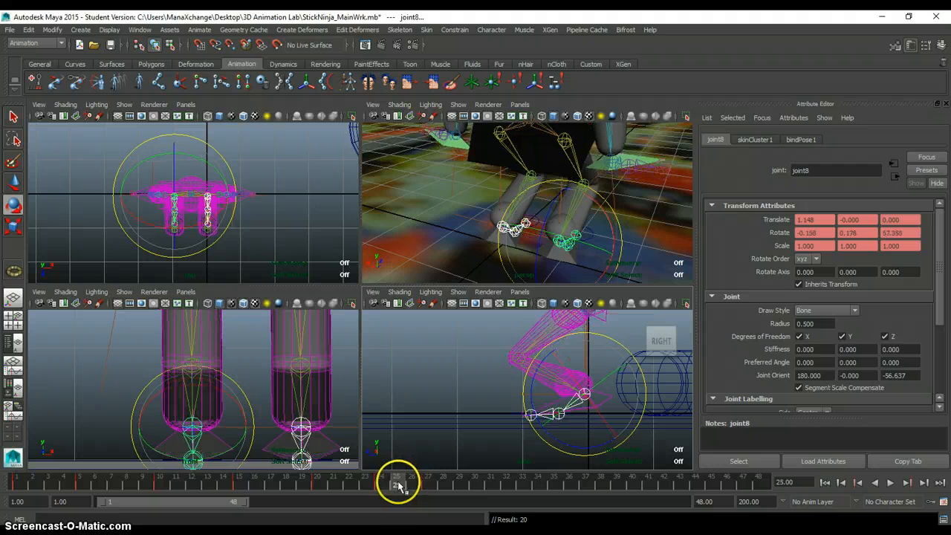
pyautogui.click(415, 484)
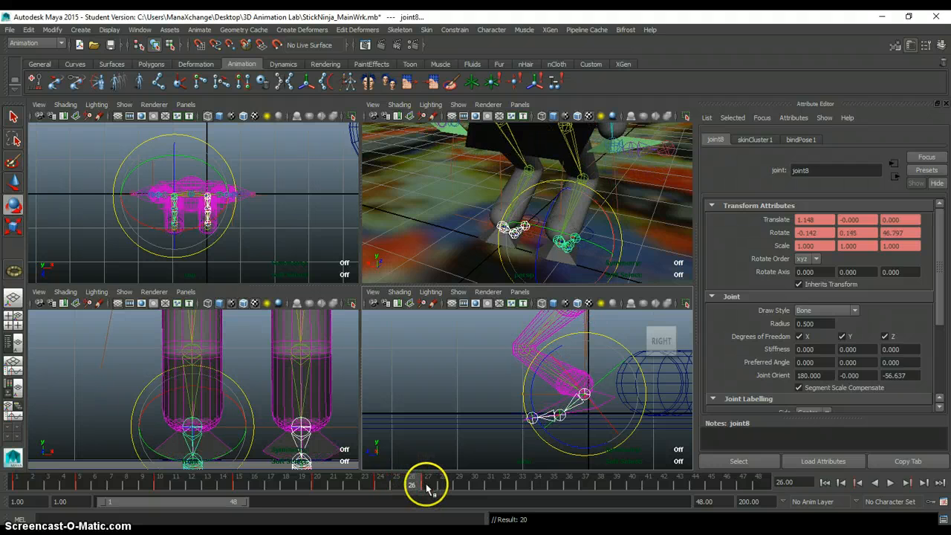
pyautogui.click(397, 484)
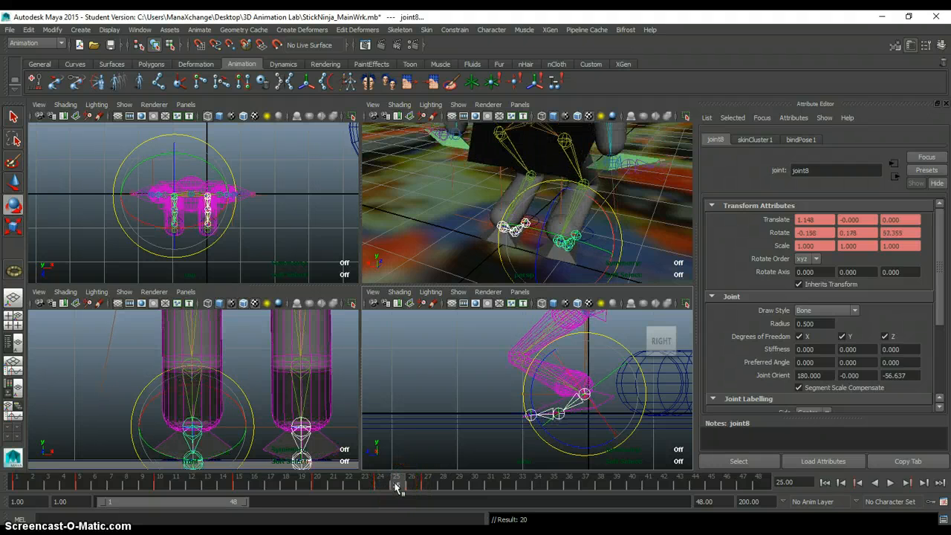
pyautogui.click(382, 482)
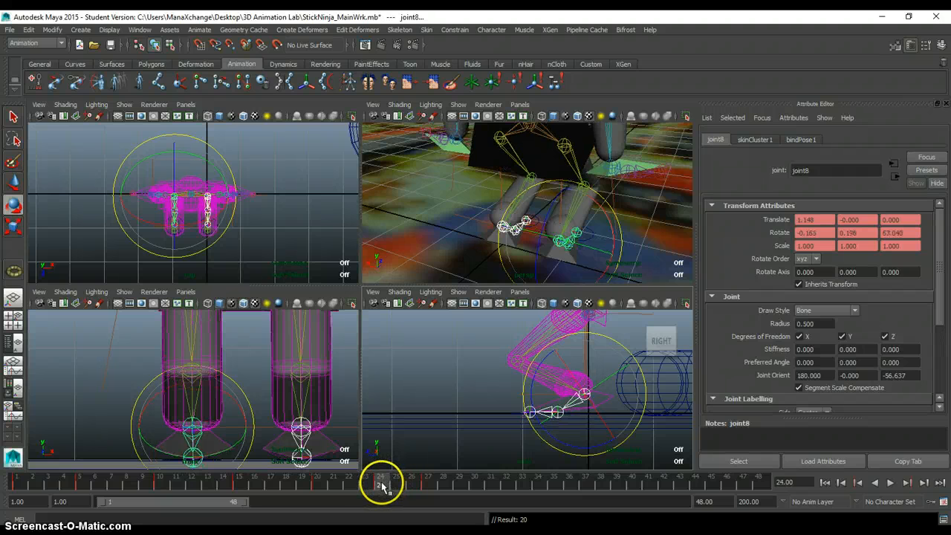
pyautogui.click(397, 484)
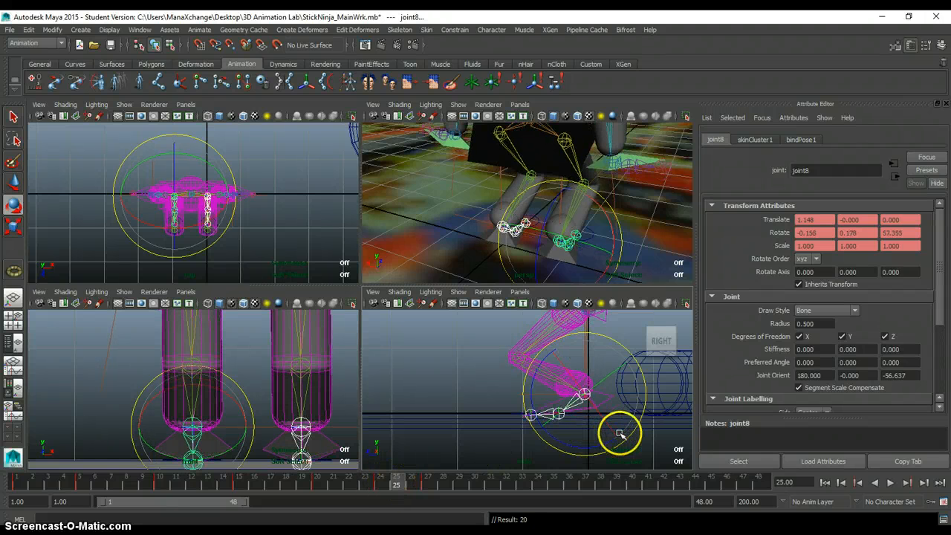
pyautogui.moveTo(630, 438); pyautogui.dragTo(630, 442)
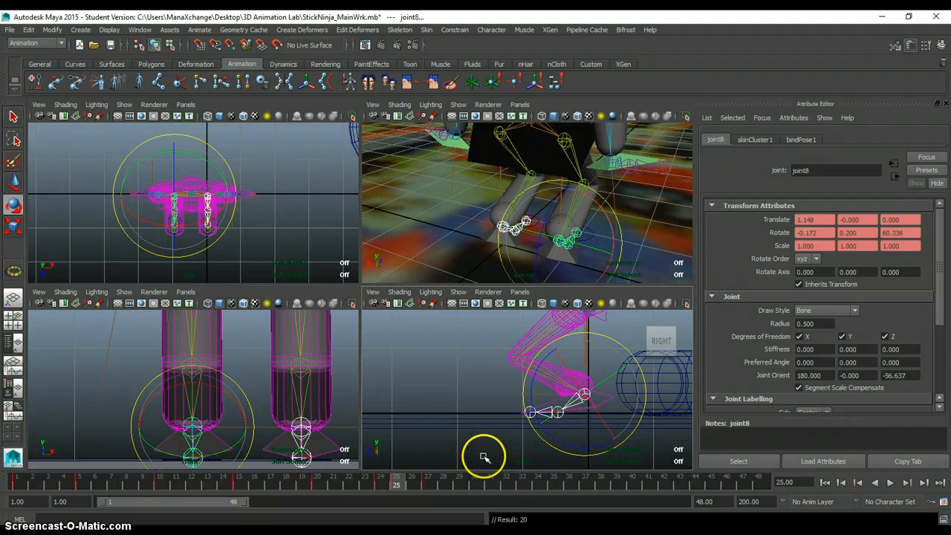
# At frame 26, rotate both ankle joints to a Rotate Z of about 53.4 to level the toes with the ground, and key them.
pyautogui.click(412, 481)
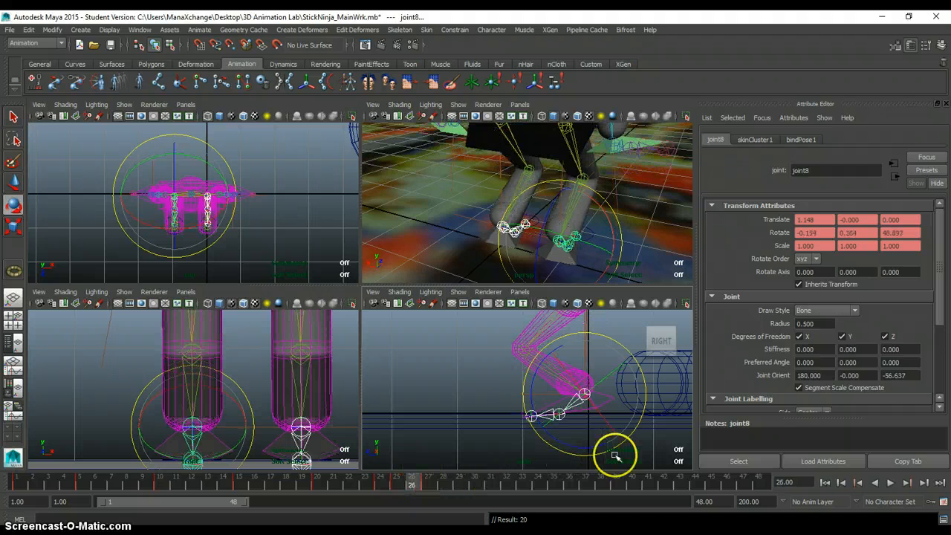
pyautogui.moveTo(629, 435); pyautogui.dragTo(629, 443)
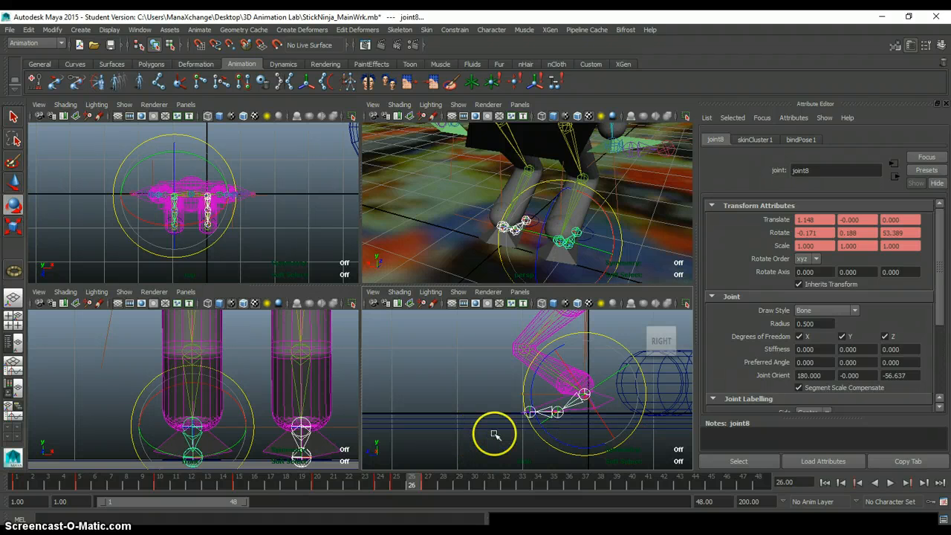
pyautogui.press('s')
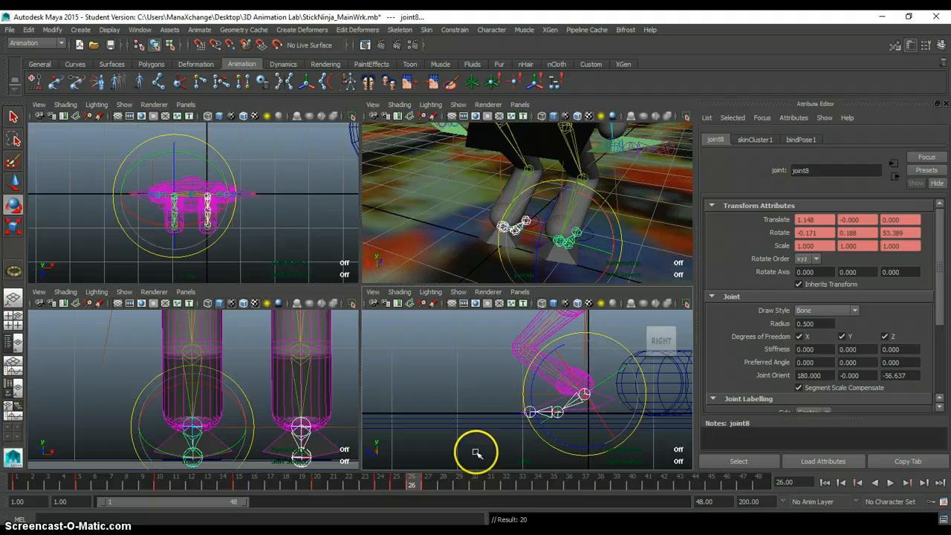
# At frame 28, rotate both ankle joints to a Rotate Z of about 15.4 so the toes stay on the ground, and key them.
pyautogui.click(428, 485)
pyautogui.click(441, 485)
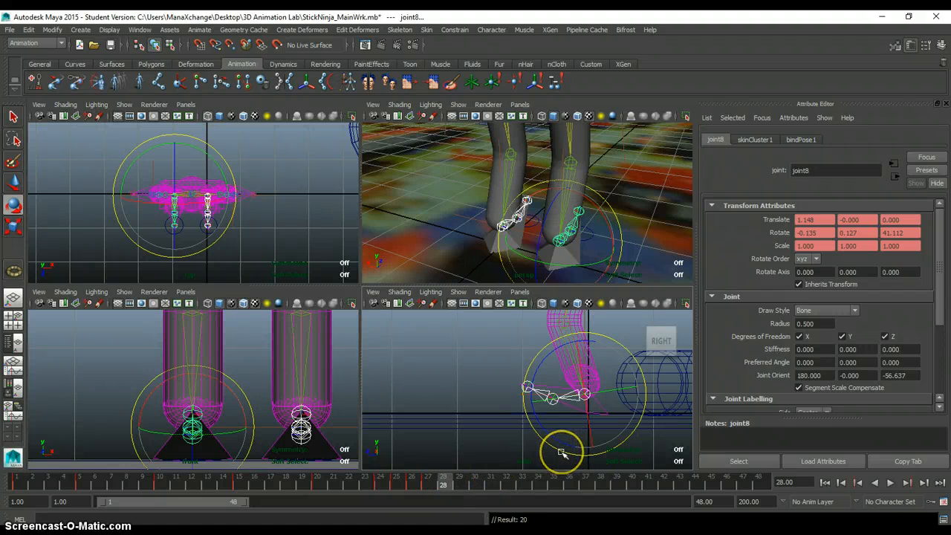
pyautogui.moveTo(560, 450); pyautogui.dragTo(584, 453)
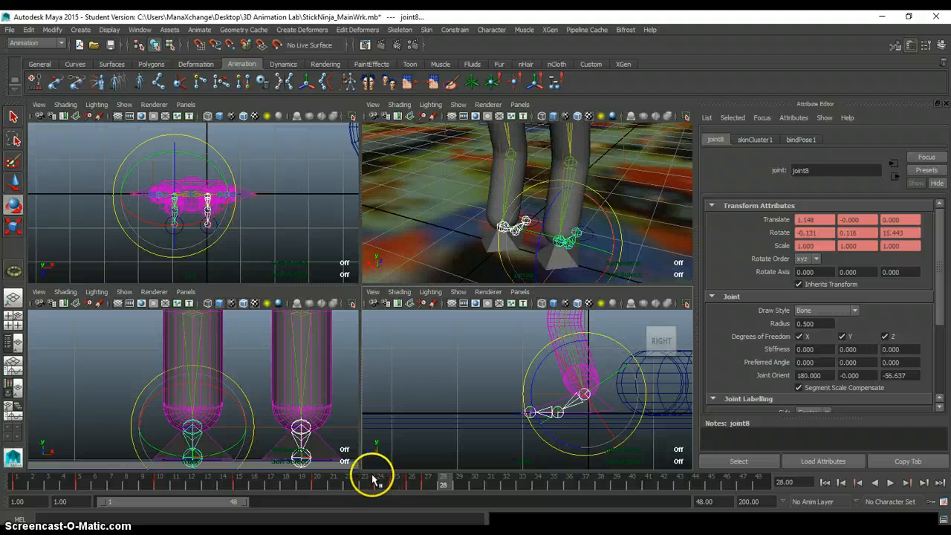
# At frame 29, rotate both ankle joints to a Rotate Z of about -30.9 so the feet point downward at takeoff, and key them.
pyautogui.click(459, 485)
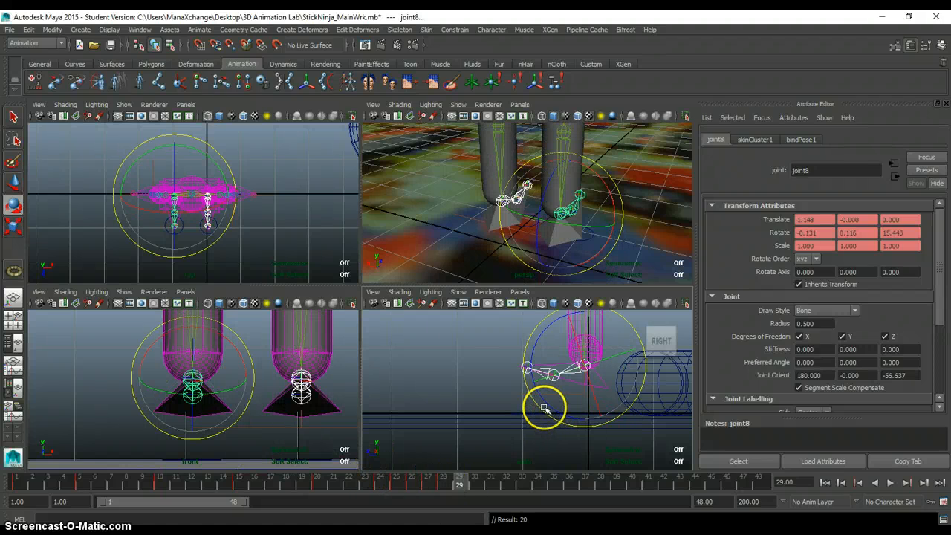
pyautogui.moveTo(538, 407); pyautogui.dragTo(601, 429)
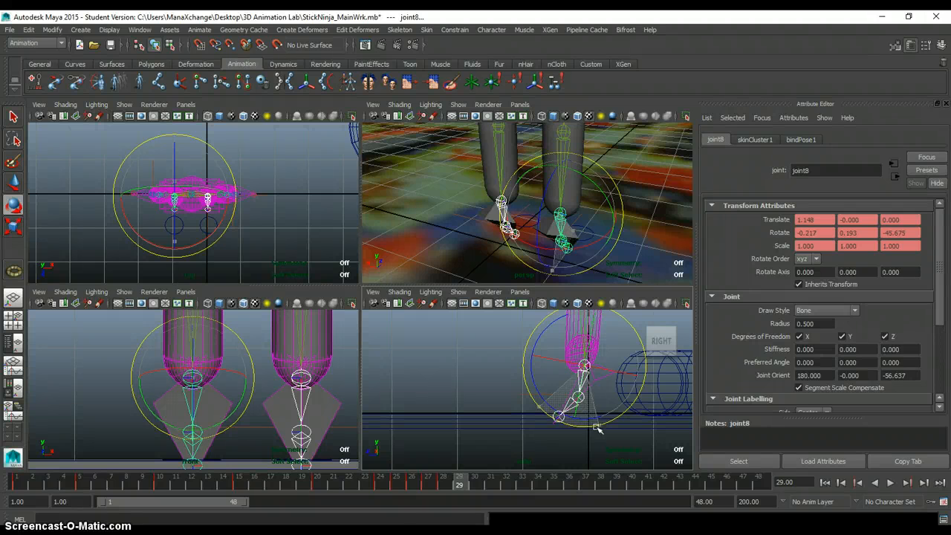
pyautogui.moveTo(598, 428); pyautogui.dragTo(584, 430)
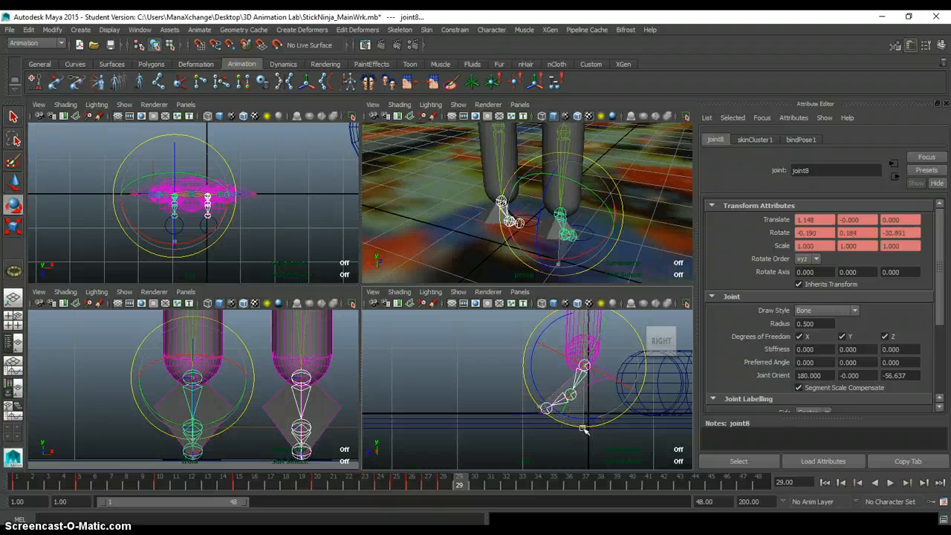
pyautogui.press('s')
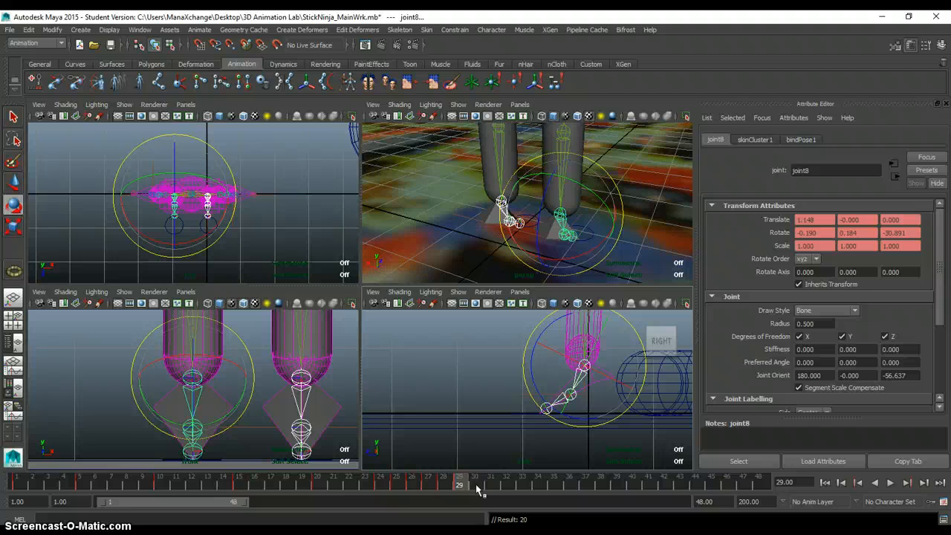
# Check the feet at frames 30 to 32 and 48, then save the scene, accepting the student version notice.
pyautogui.click(476, 486)
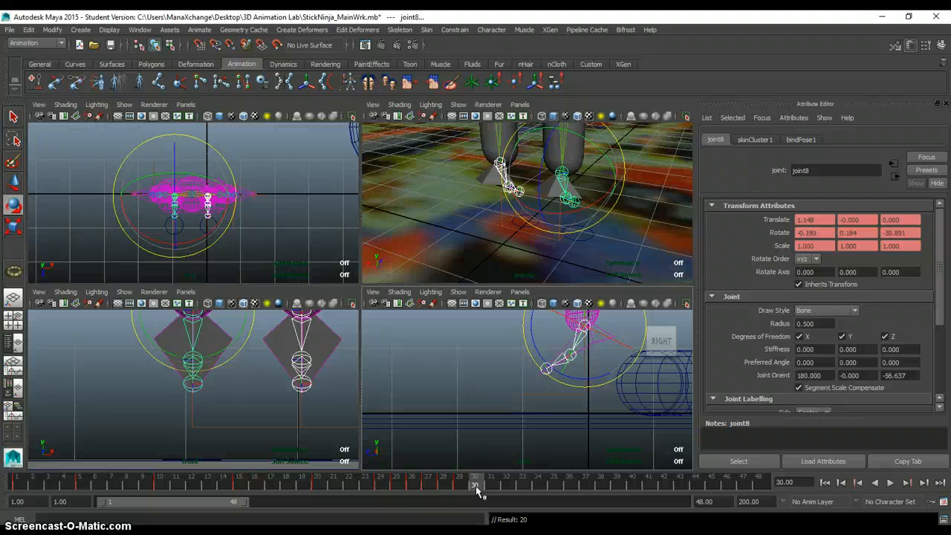
pyautogui.moveTo(476, 486); pyautogui.dragTo(510, 489)
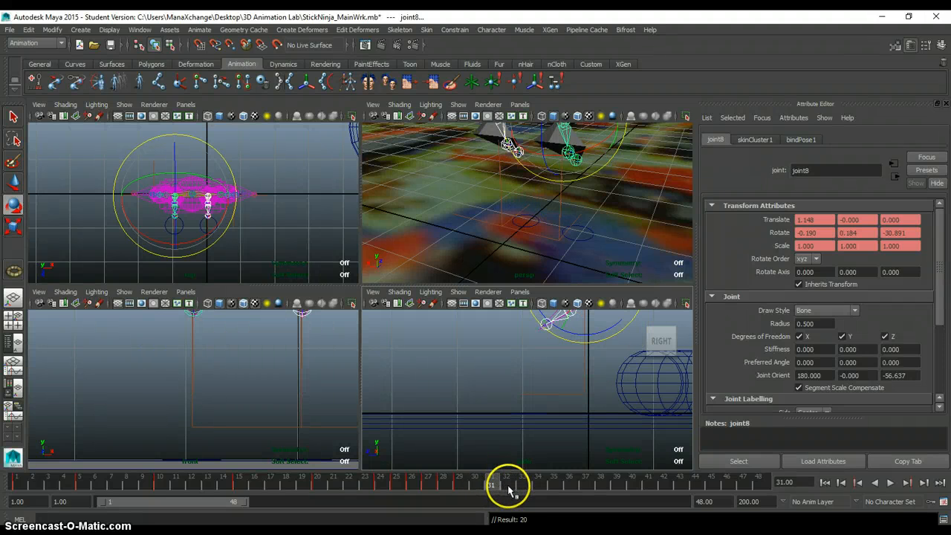
pyautogui.click(508, 488)
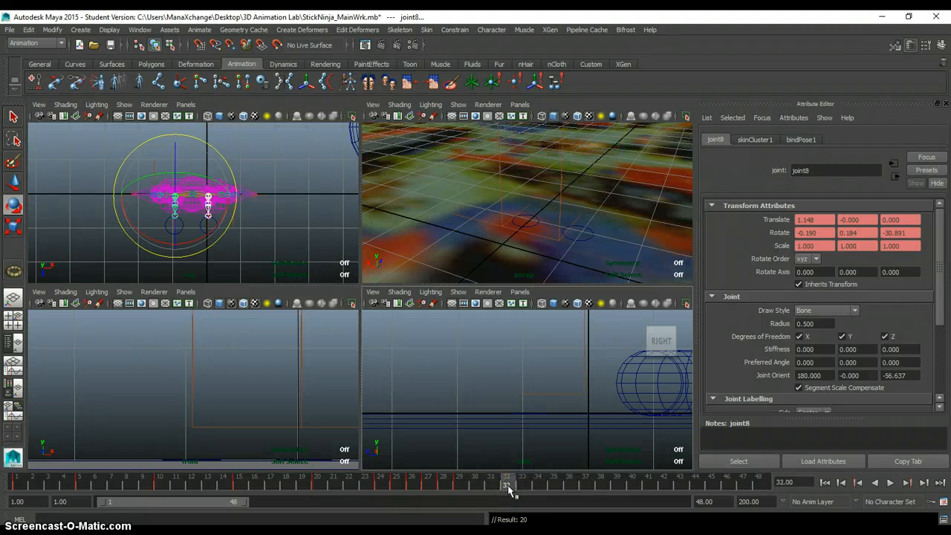
pyautogui.click(758, 484)
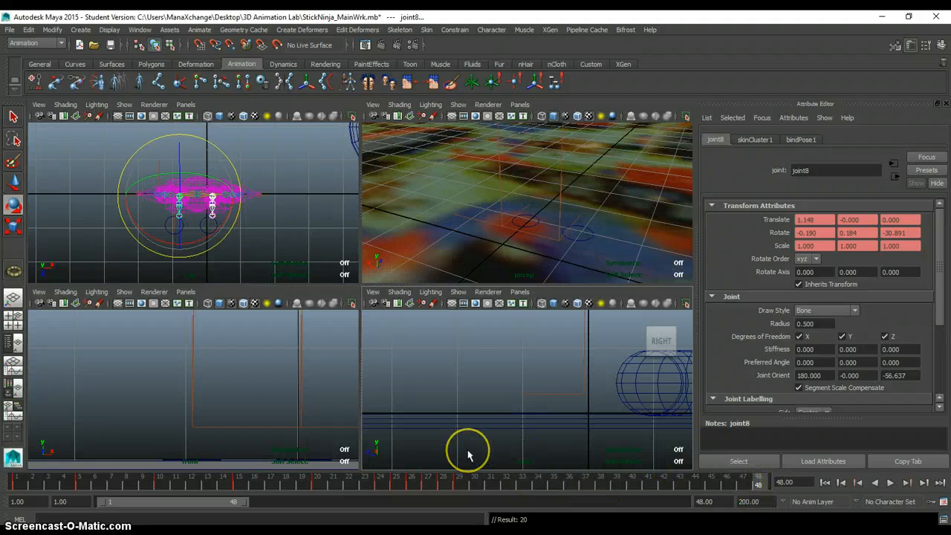
pyautogui.hotkey('ctrl', 's')
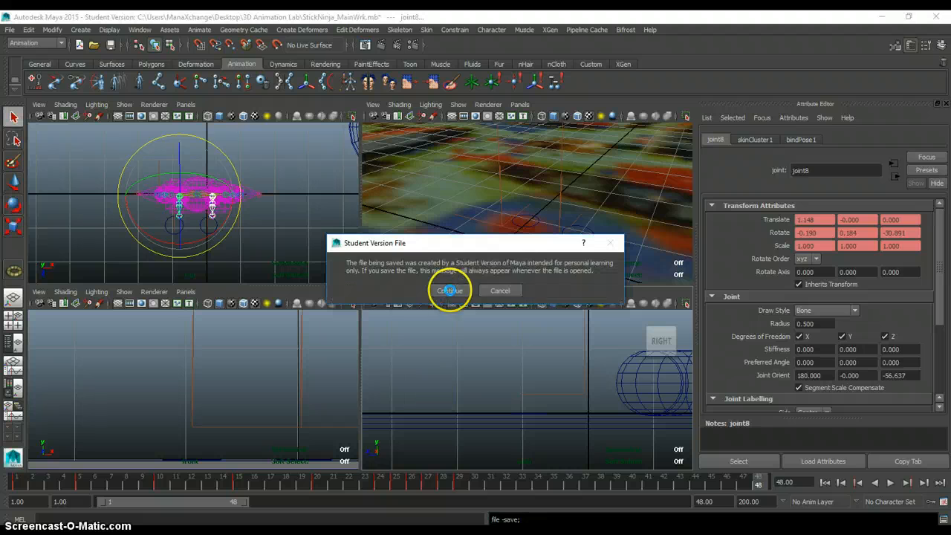
pyautogui.click(443, 289)
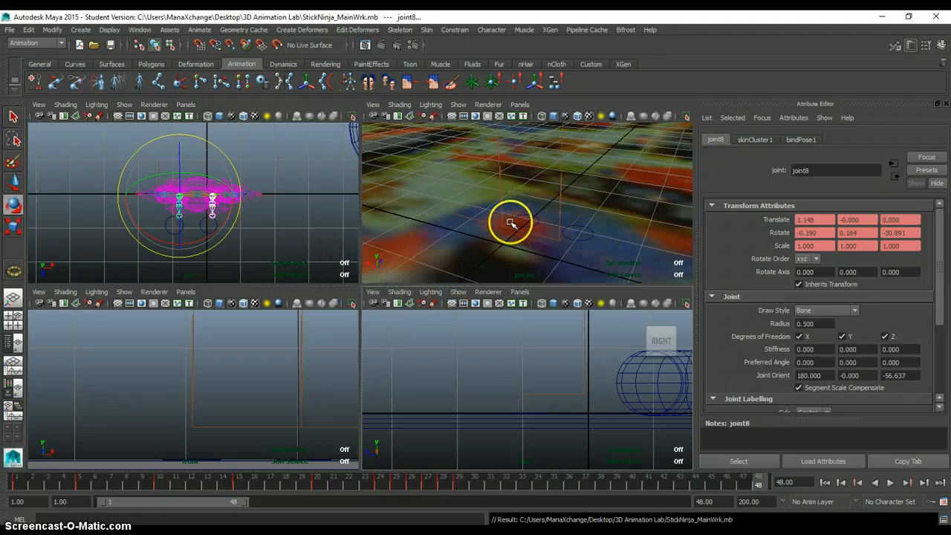
# Deselect the joints and play the jump from frame 1 in a full-size perspective view showing the whole ground plane, stopping playback after reviewing it.
pyautogui.press('f')
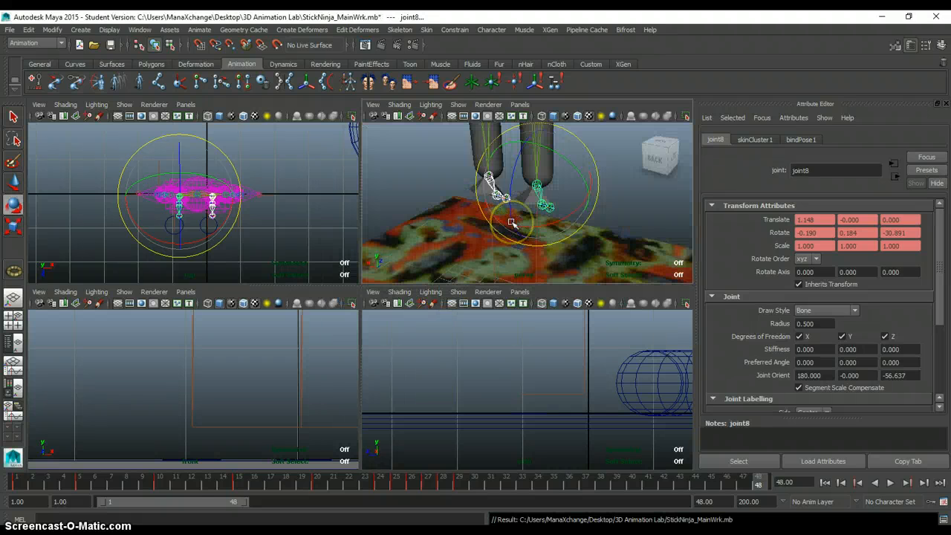
pyautogui.press('q')
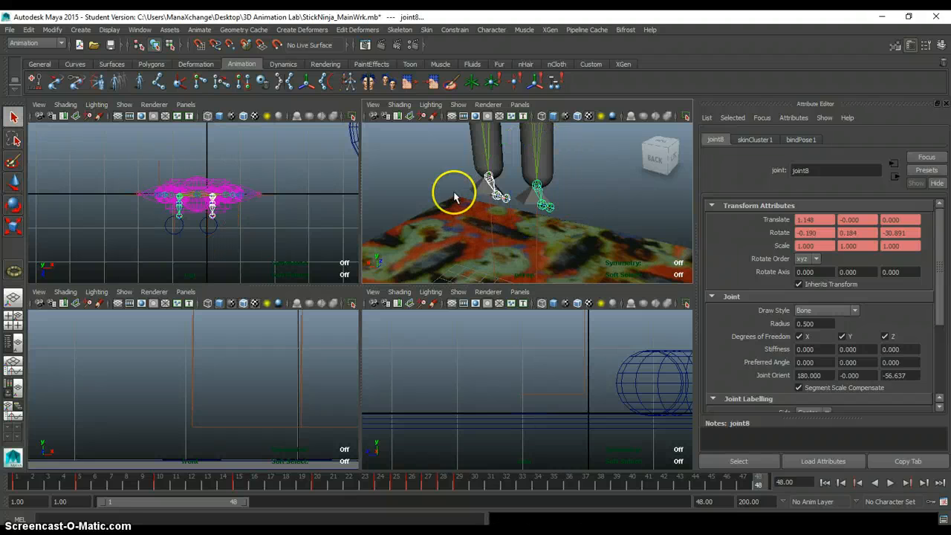
pyautogui.click(410, 171)
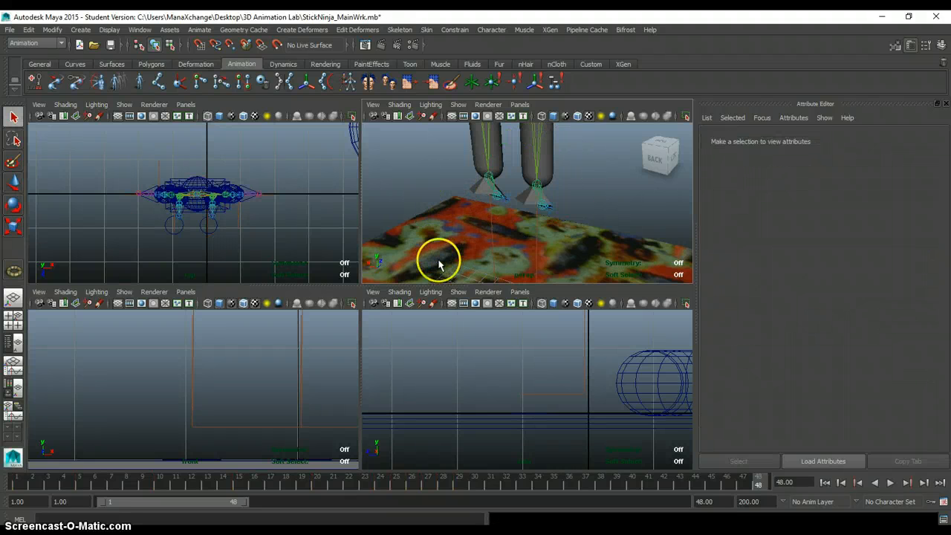
pyautogui.scroll(-5, 479, 260)
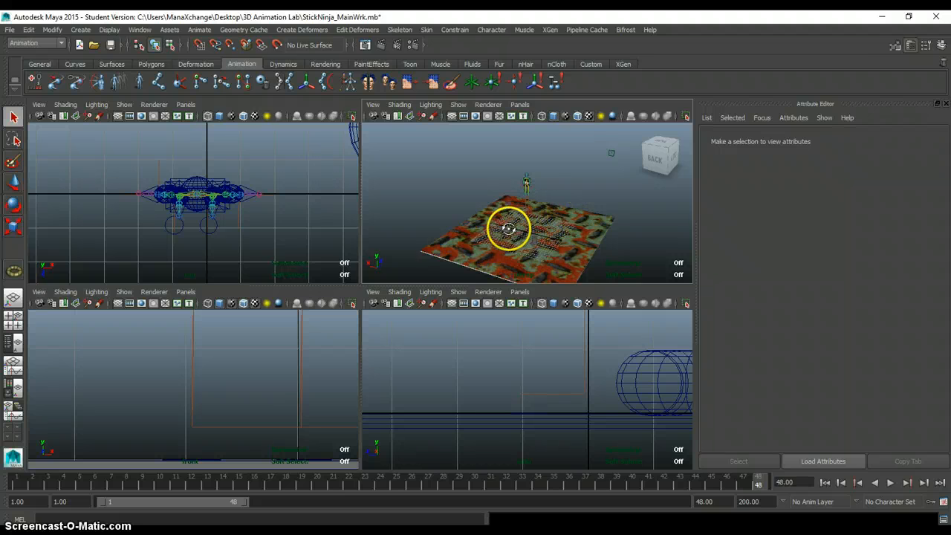
pyautogui.keyDown('alt'); pyautogui.moveTo(497, 222); pyautogui.dragTo(492, 226); pyautogui.keyUp('alt')
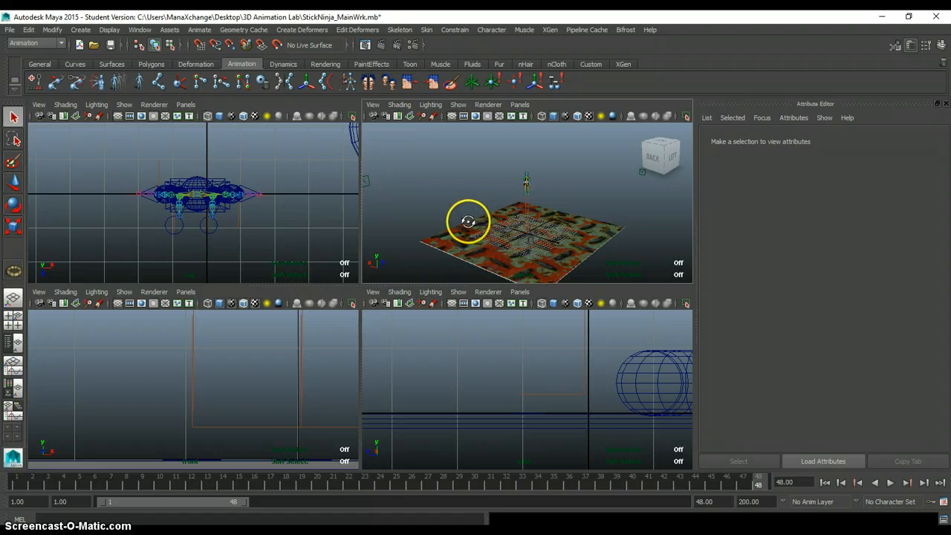
pyautogui.keyDown('alt'); pyautogui.moveTo(466, 220); pyautogui.dragTo(473, 224); pyautogui.keyUp('alt')
pyautogui.keyDown('alt'); pyautogui.moveTo(476, 221); pyautogui.dragTo(476, 222); pyautogui.keyUp('alt')
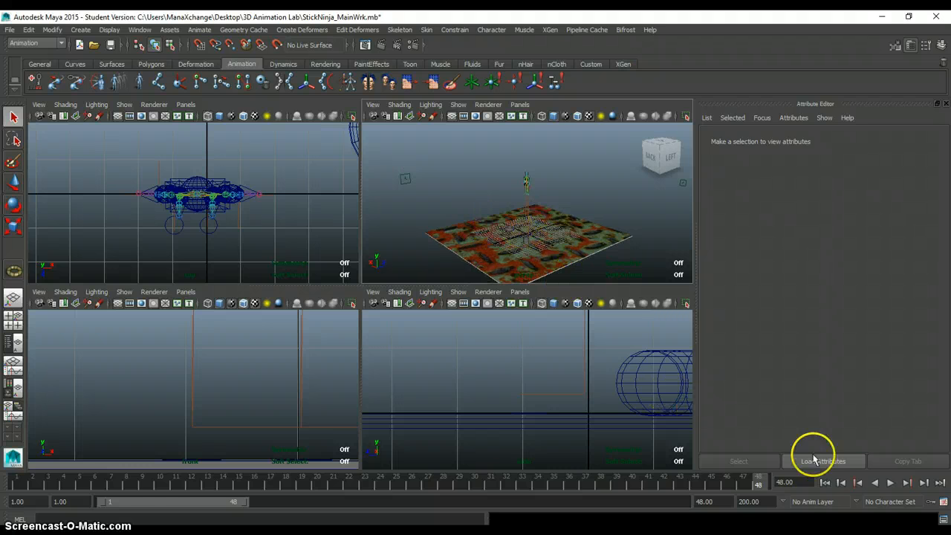
pyautogui.click(19, 484)
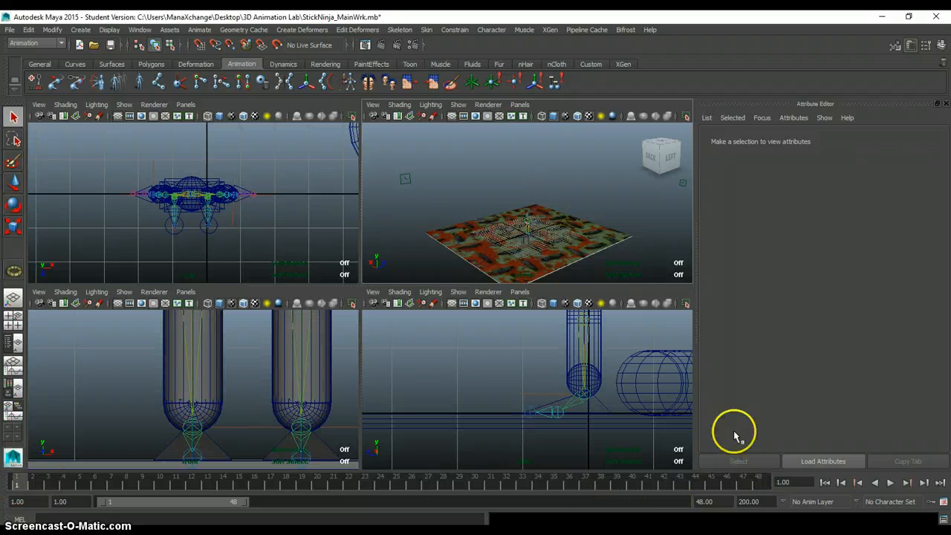
pyautogui.press('space')
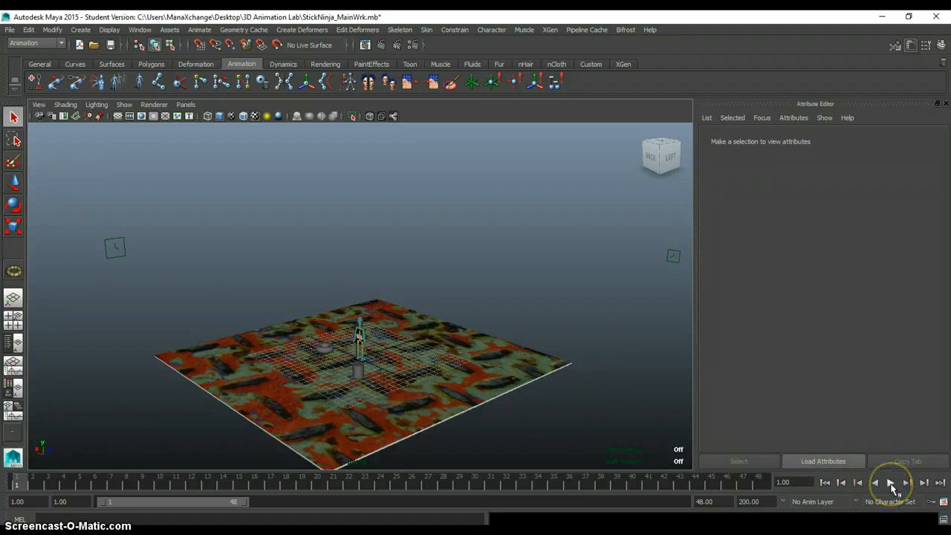
pyautogui.click(890, 483)
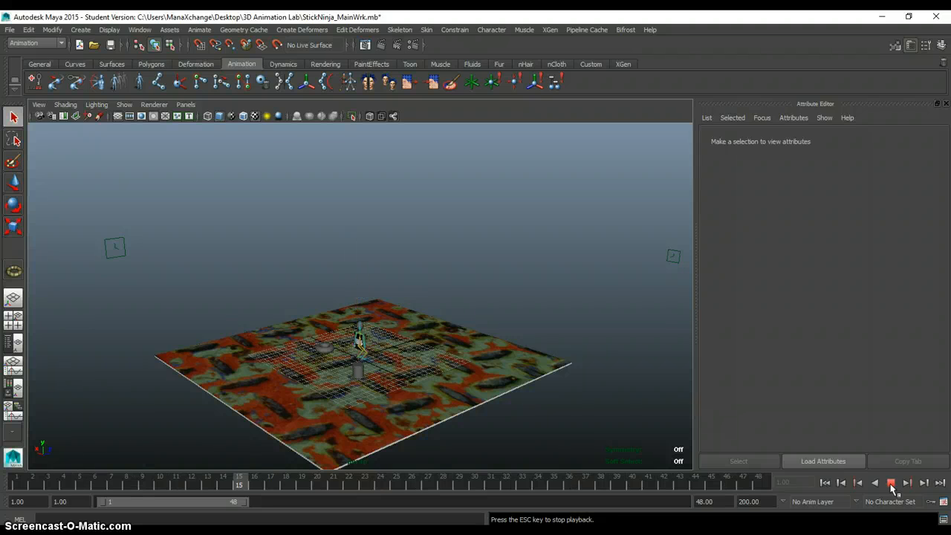
pyautogui.click(891, 483)
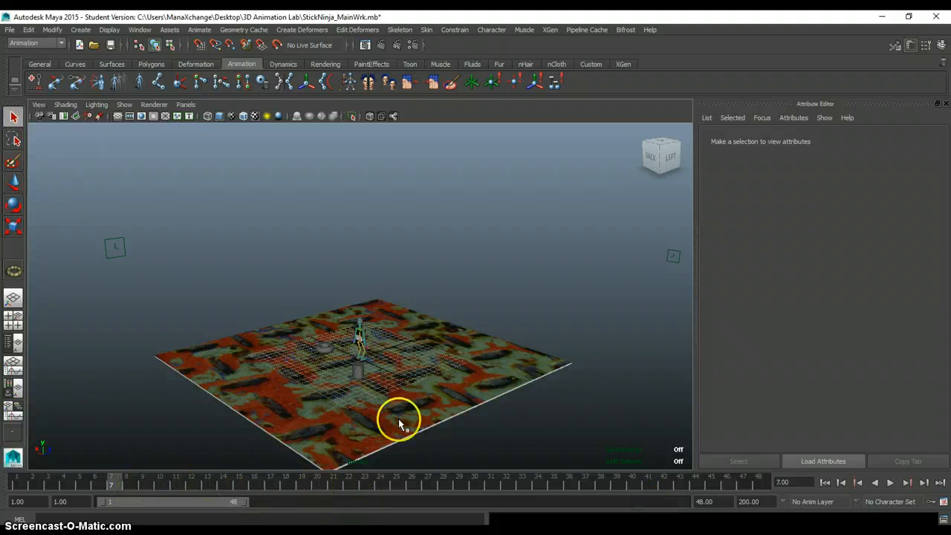
# Frame the ninja's body mesh up close, scrub the crouch and takeoff from frame 1 to 31, and play the animation.
pyautogui.click(363, 327)
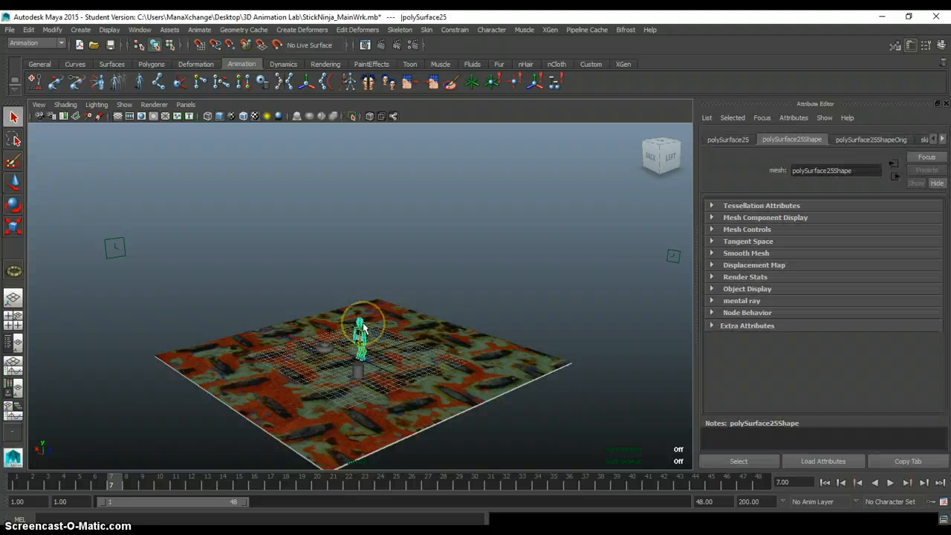
pyautogui.press('f')
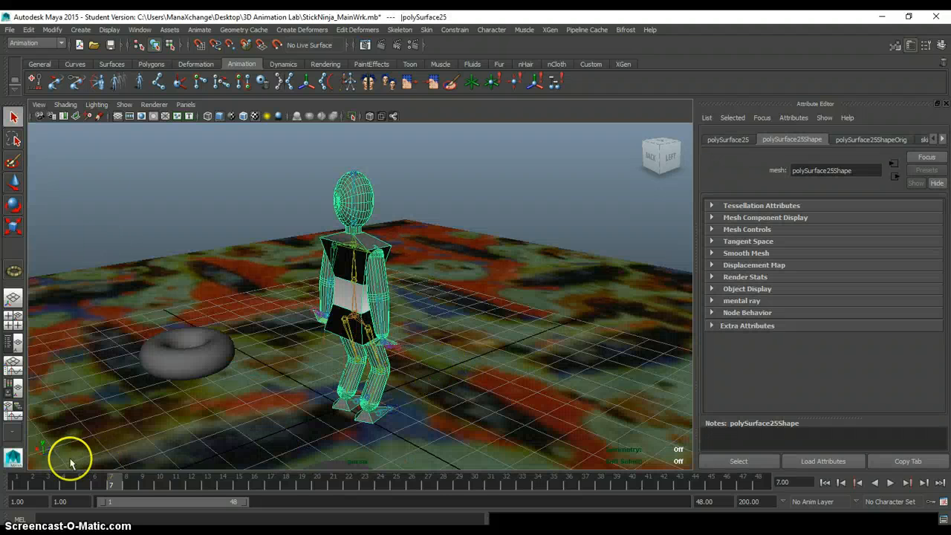
pyautogui.click(20, 485)
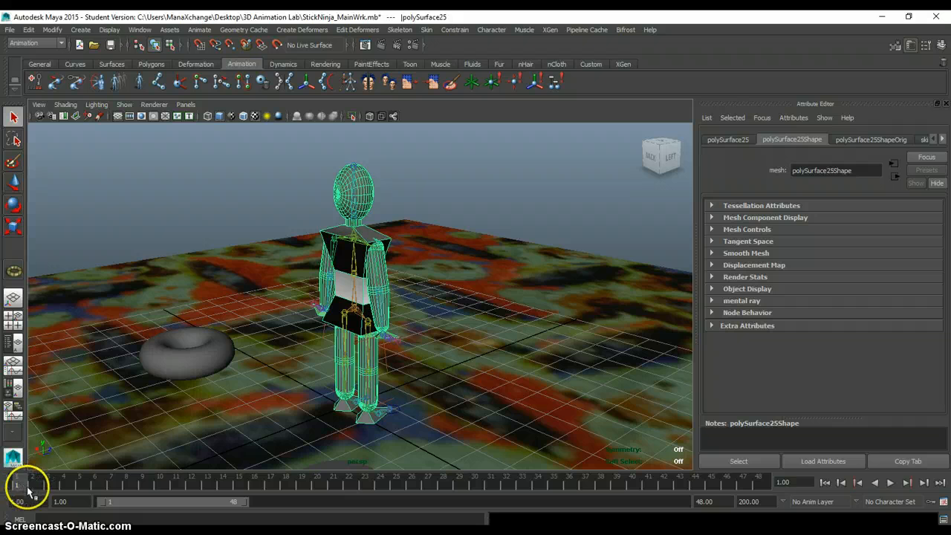
pyautogui.click(35, 486)
pyautogui.press('Right')
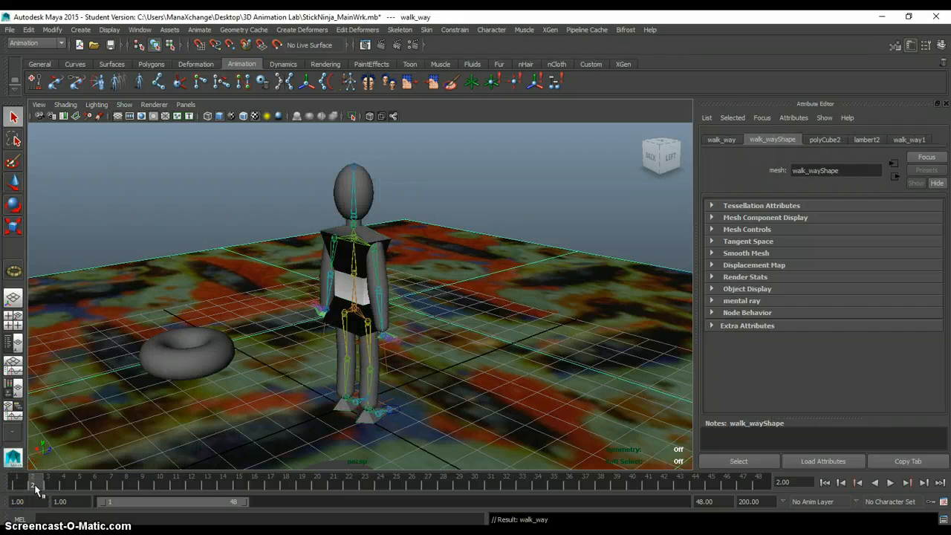
pyautogui.press('Left')
pyautogui.moveTo(35, 488); pyautogui.dragTo(495, 486)
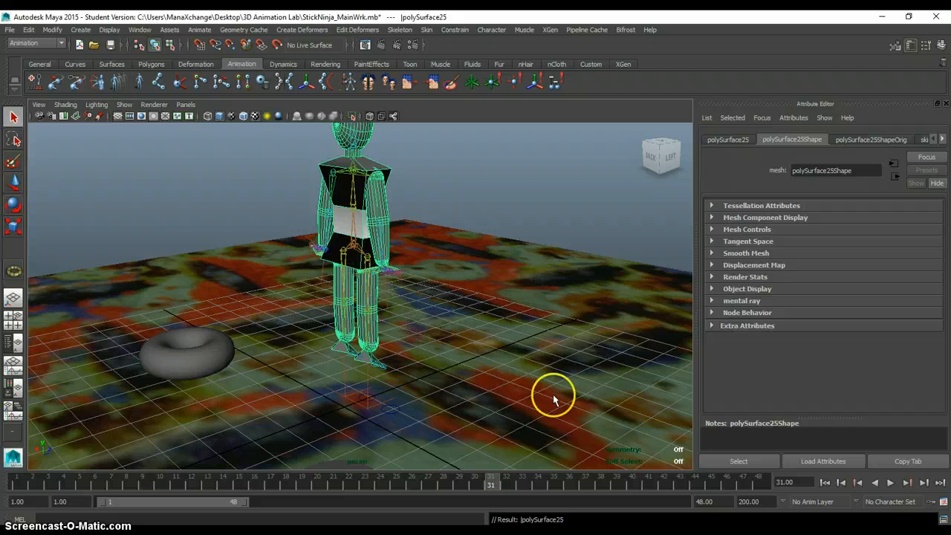
pyautogui.click(890, 483)
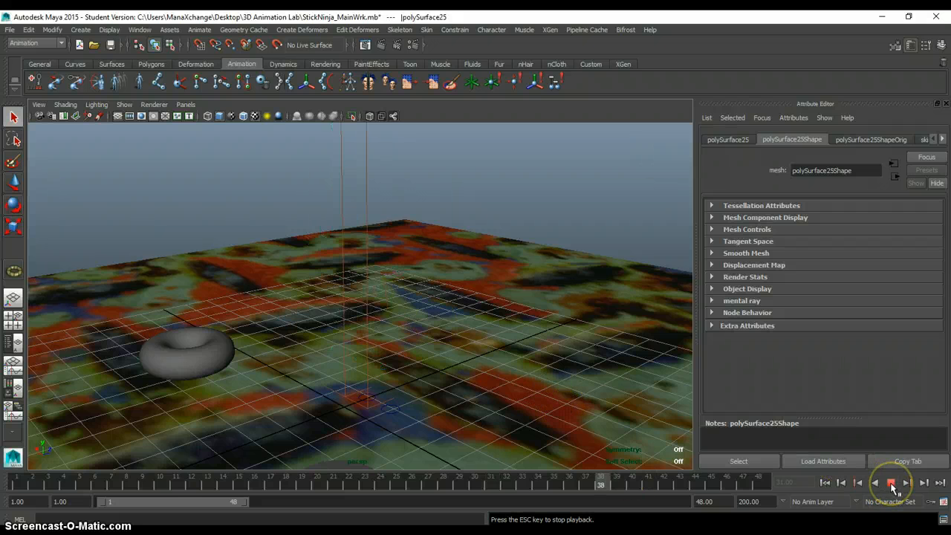